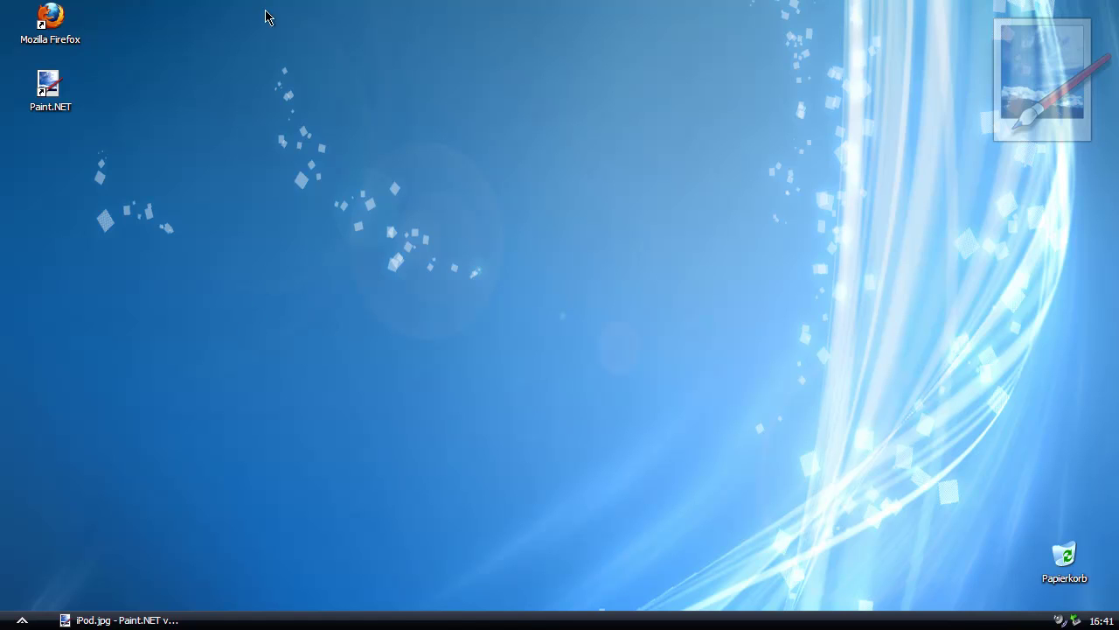
Step: Switch to Paint.NET and examine the silhouette, iPod and earphone cable in iPod.jpg up close and as a whole
left_click_drag(302, 122, 533, 362)
left_click(143, 622)
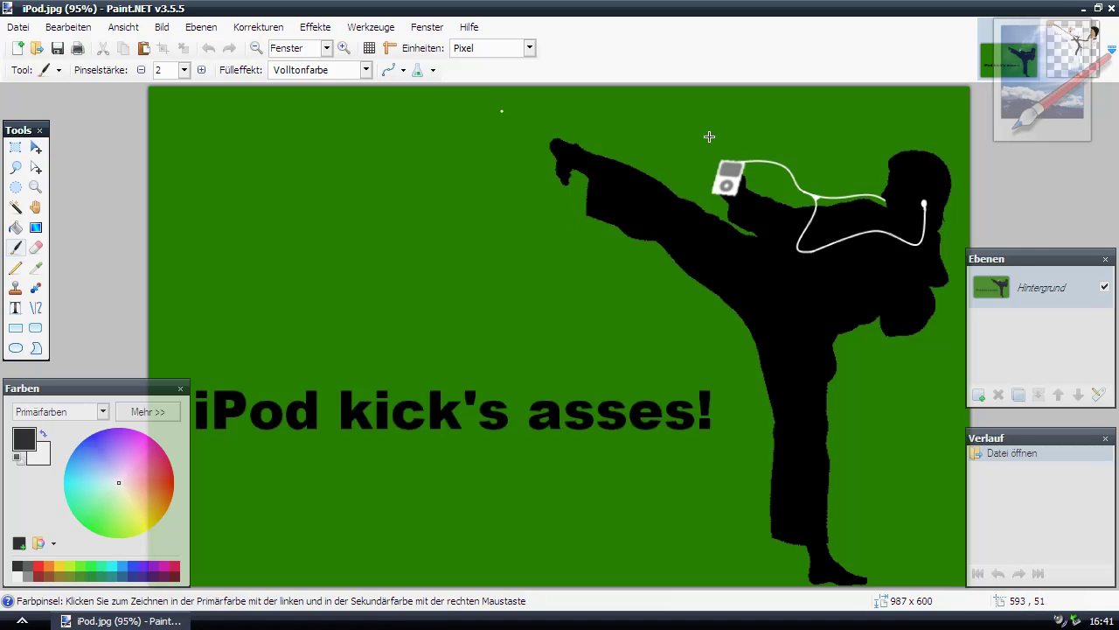
scroll(827, 143, "up", 1)
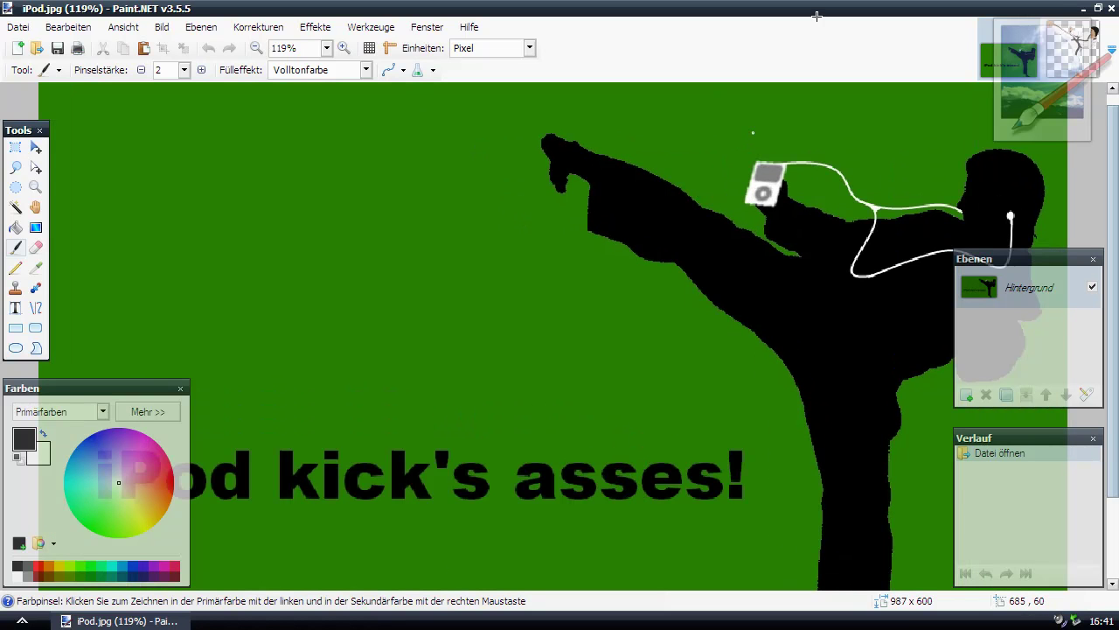
scroll(885, 172, "up", 5)
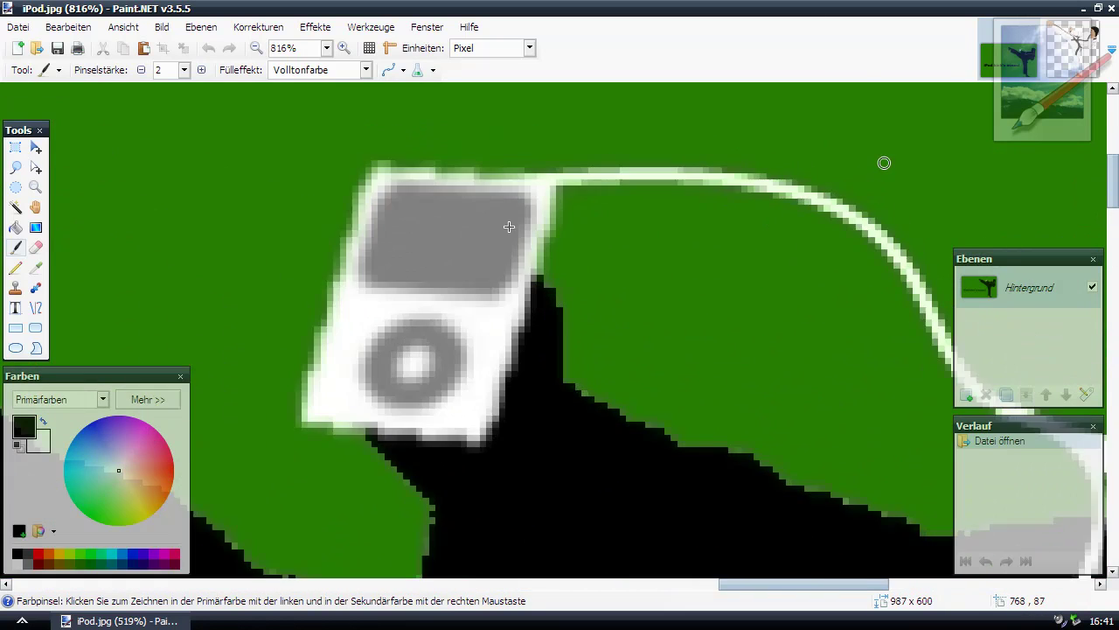
scroll(647, 250, "down", 4)
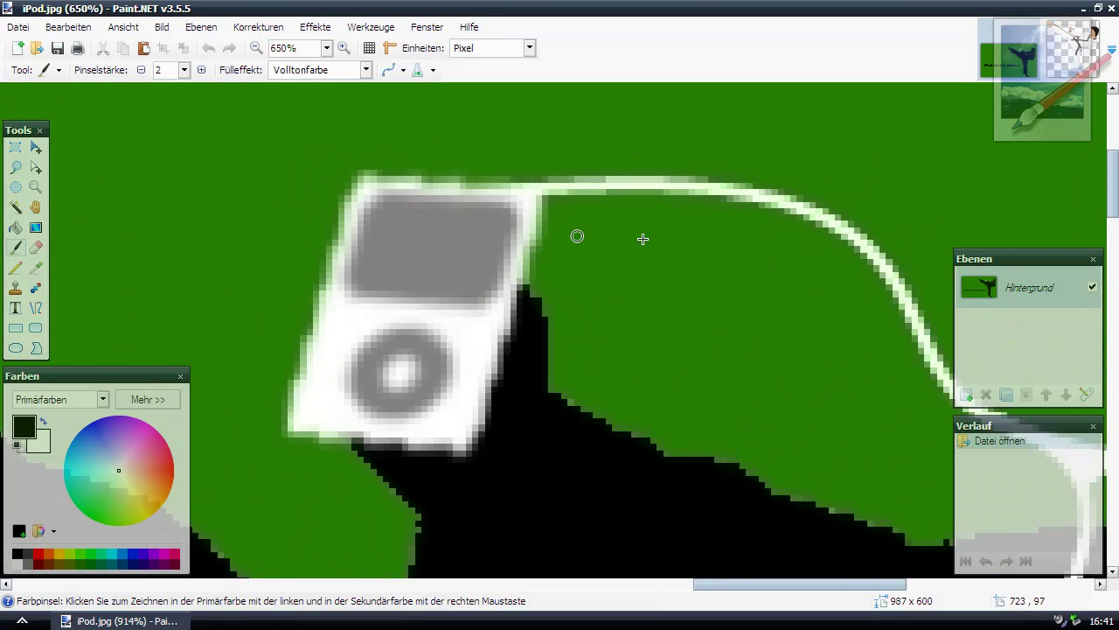
scroll(463, 195, "up", 5)
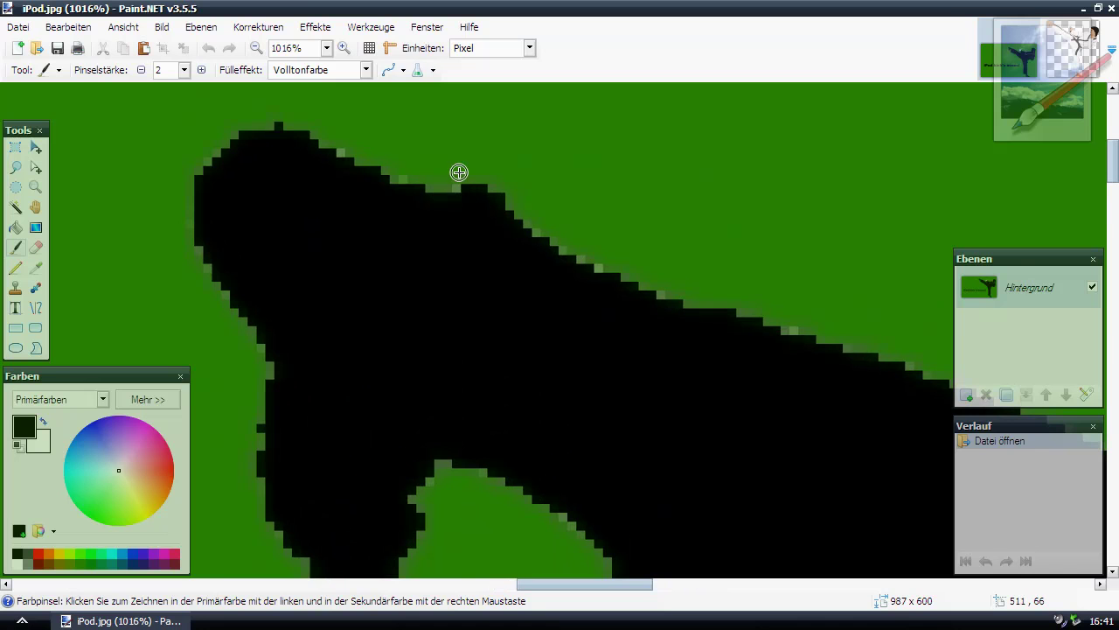
scroll(437, 232, "down", 2)
scroll(289, 210, "down", 8)
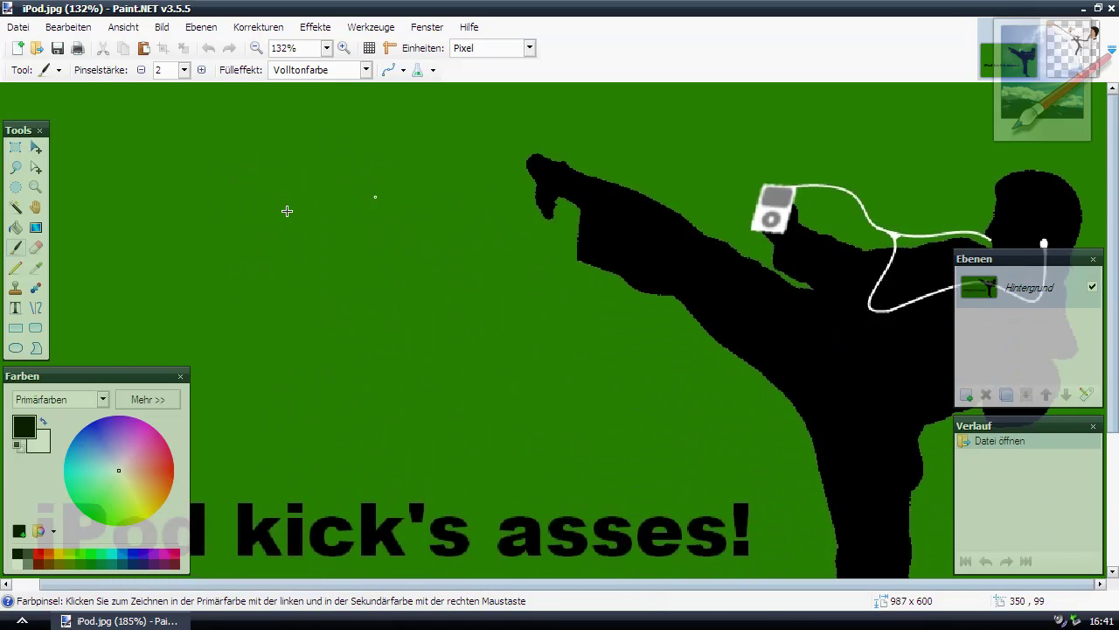
scroll(870, 162, "up", 6)
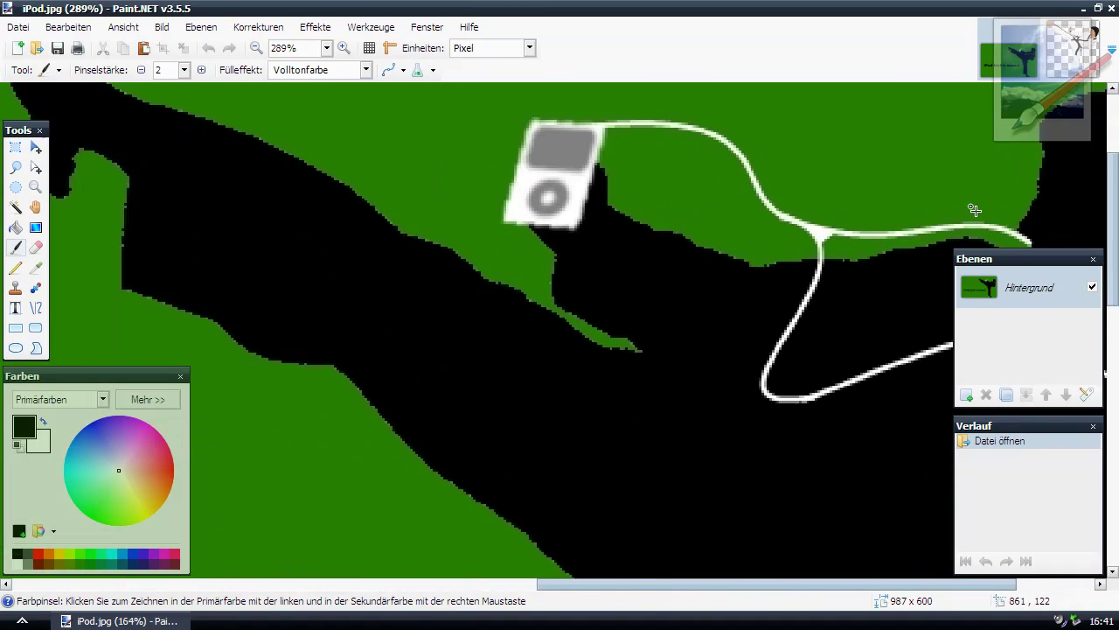
scroll(321, 216, "down", 2)
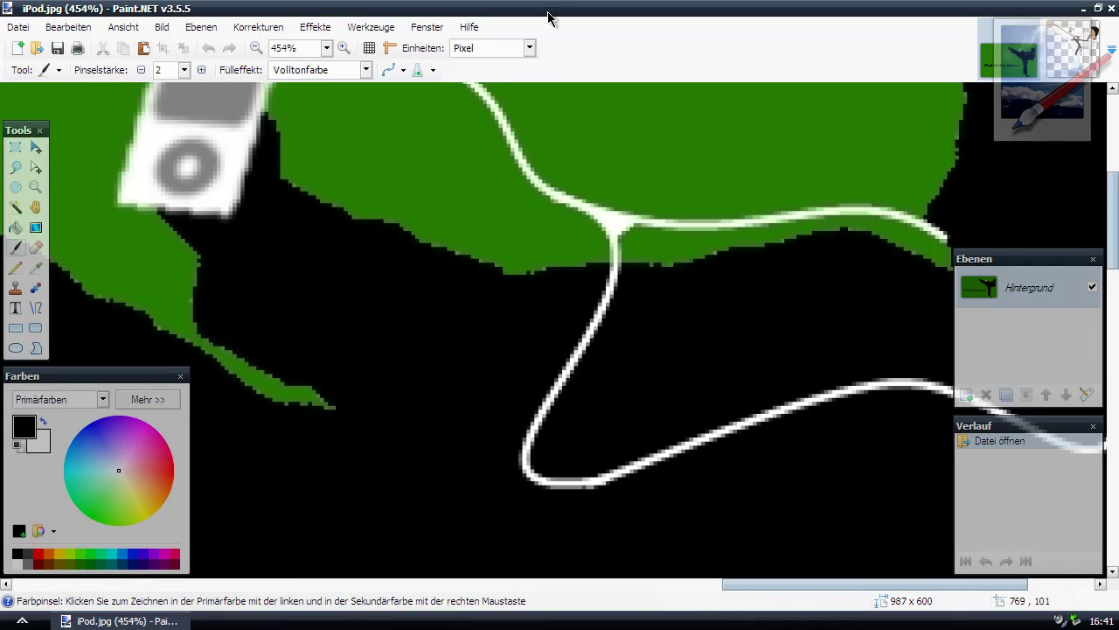
scroll(530, 339, "down", 7)
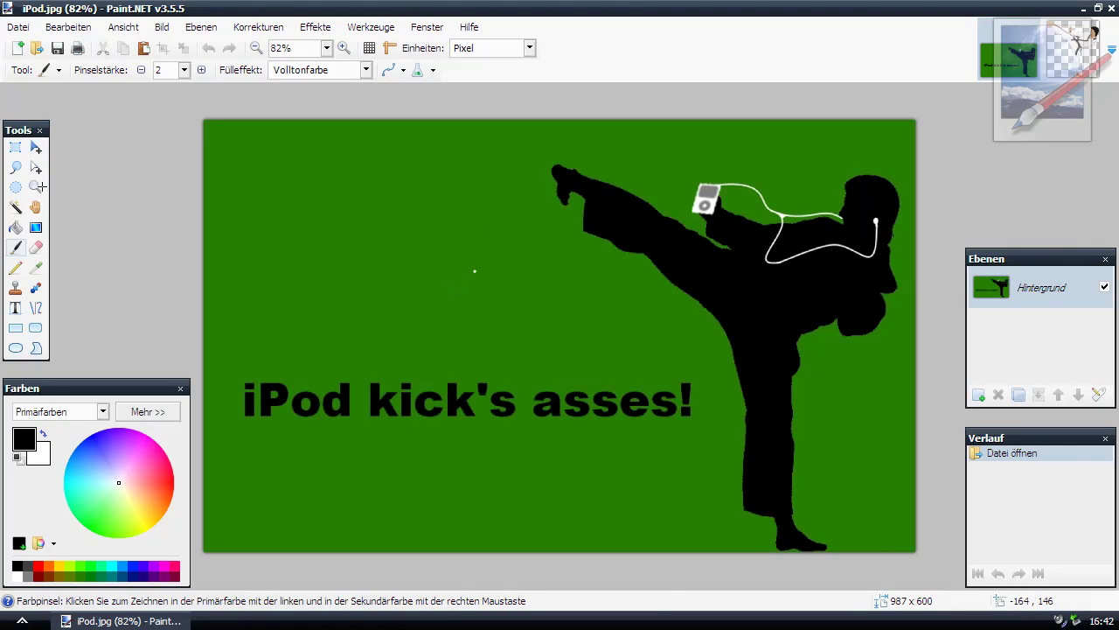
Step: Switch to the Karate.png image, select the entire picture with a rectangular selection and copy it
left_click(14, 148)
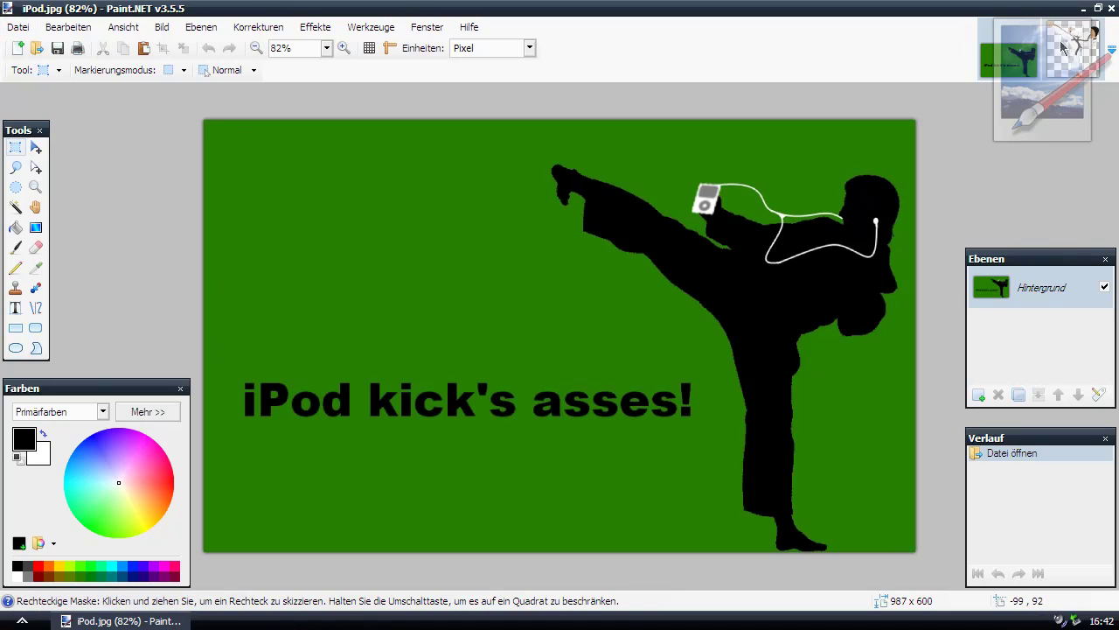
left_click(1030, 21)
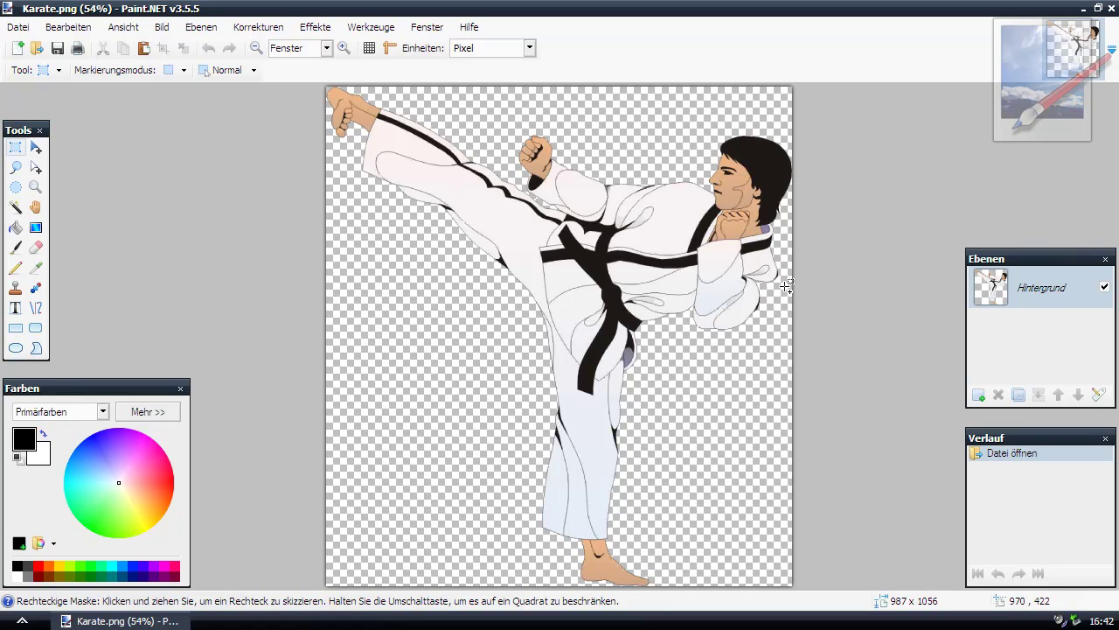
scroll(795, 282, "up", 1)
scroll(851, 278, "up", 4)
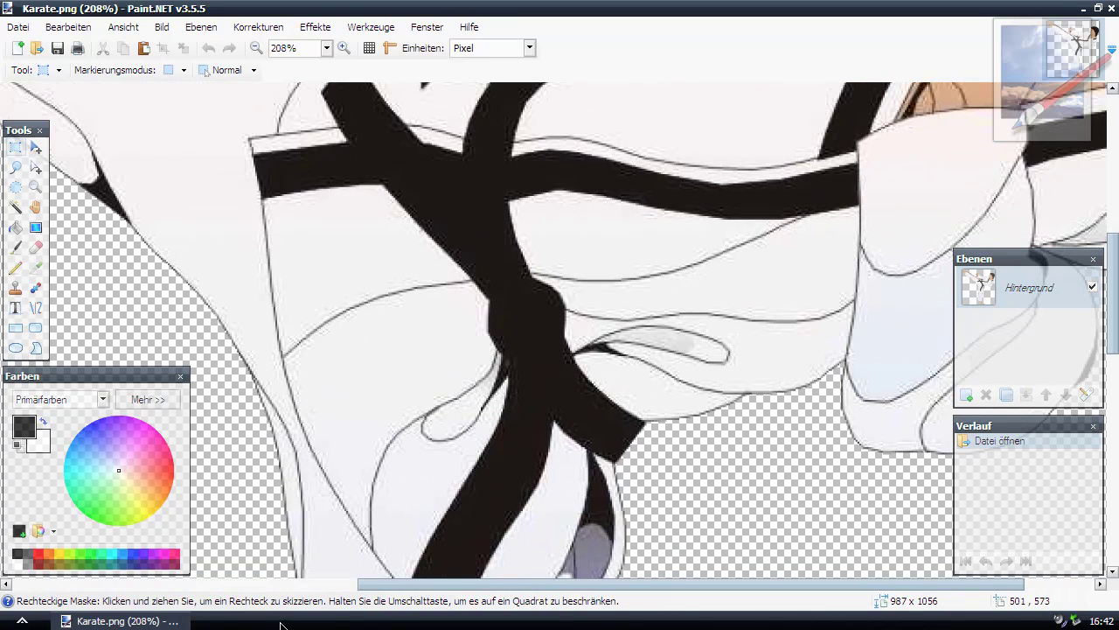
left_click_drag(385, 583, 455, 583)
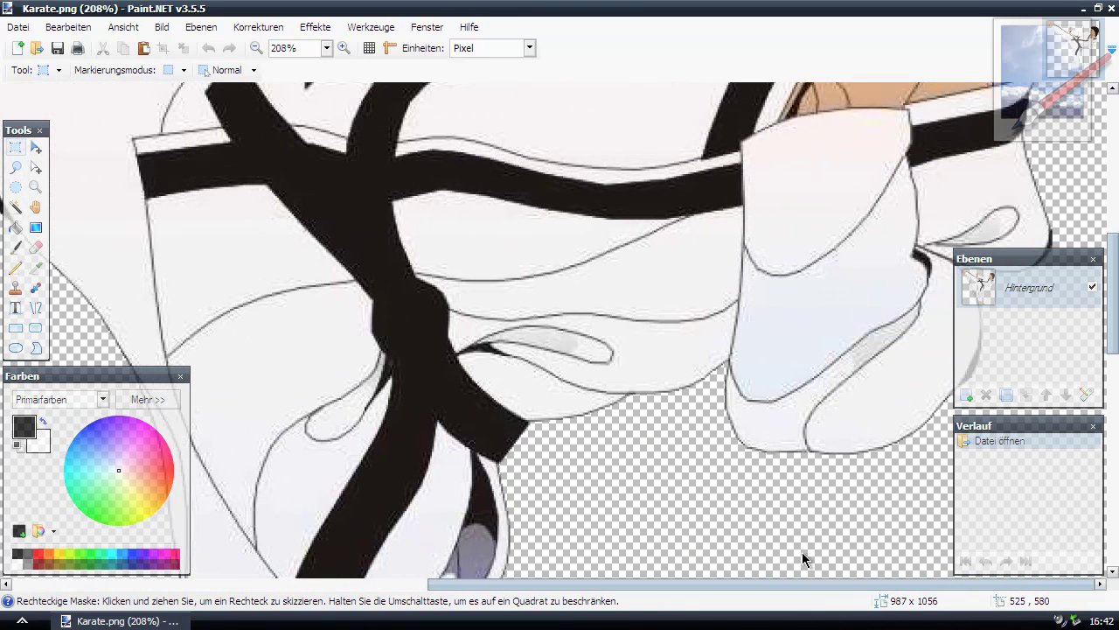
mouse_move(1009, 267)
left_mouse_down()
mouse_move(691, 302)
mouse_move(797, 375)
mouse_move(802, 410)
mouse_move(849, 281)
mouse_move(814, 236)
mouse_move(1013, 263)
left_mouse_up()
scroll(468, 321, "down", 8)
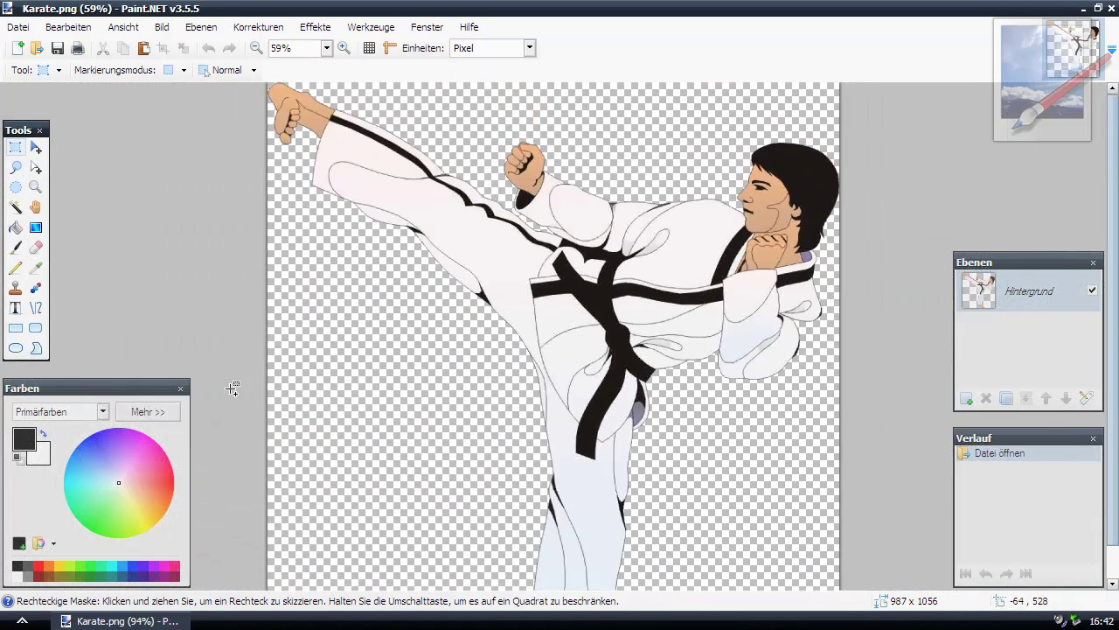
scroll(232, 387, "up", 1)
scroll(223, 383, "down", 1)
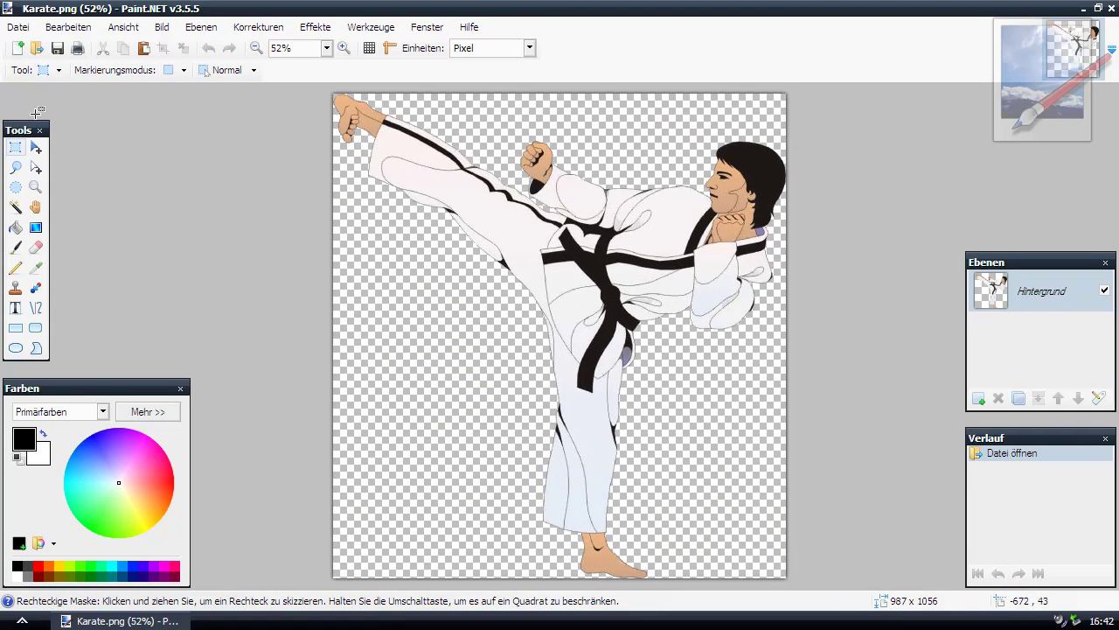
left_click_drag(321, 84, 794, 584)
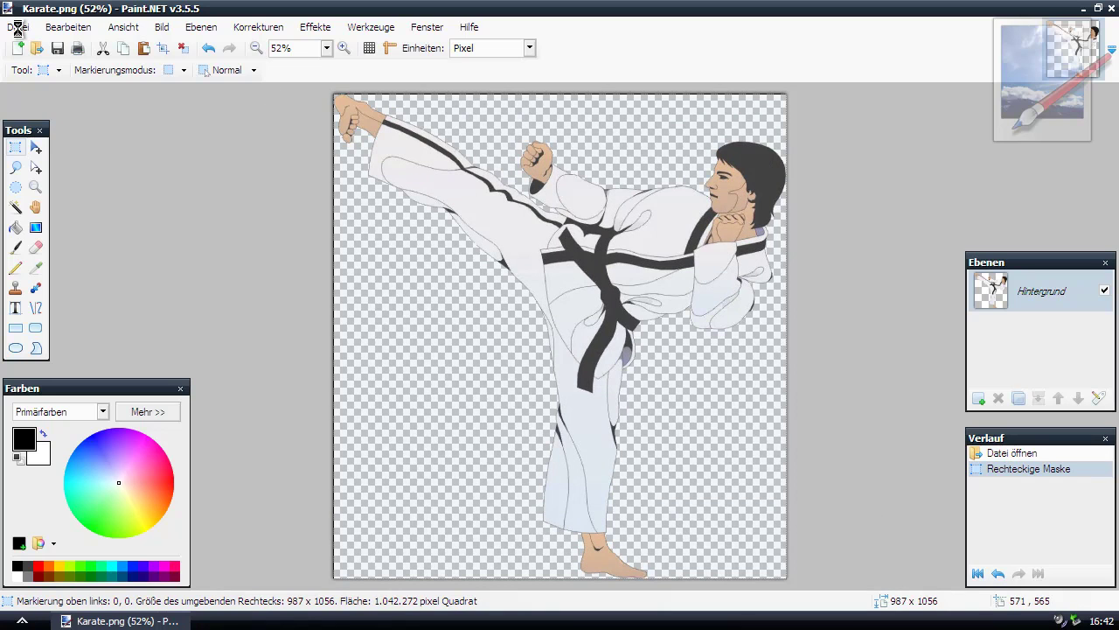
Step: Create a new 987 x 1056 pixel image and delete its white background so the canvas is transparent
left_click(18, 27)
key("Escape")
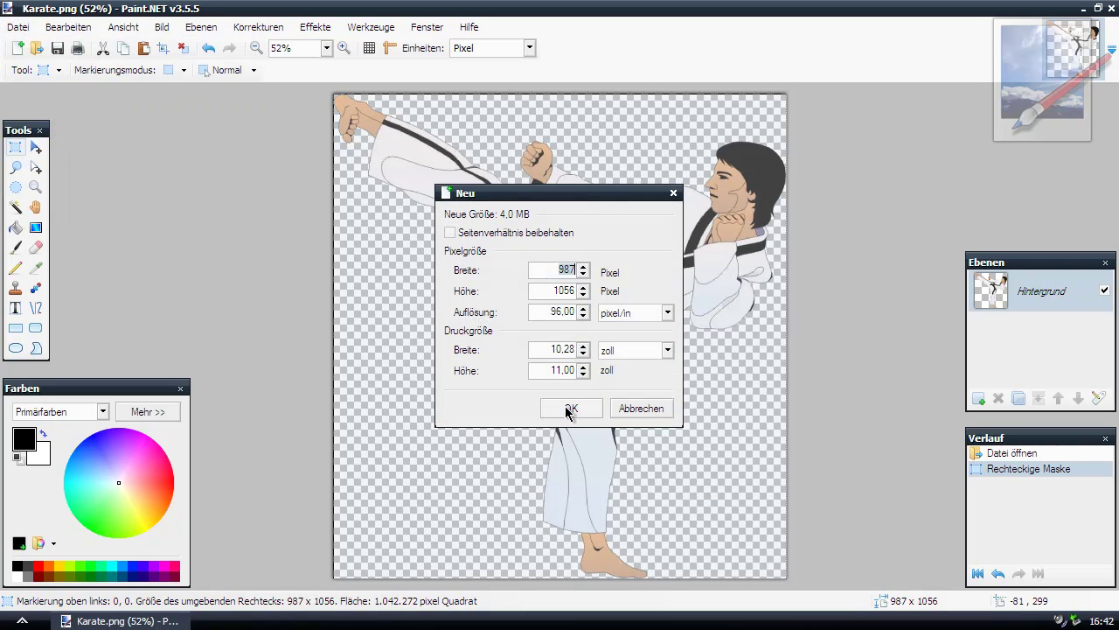
left_click(570, 408)
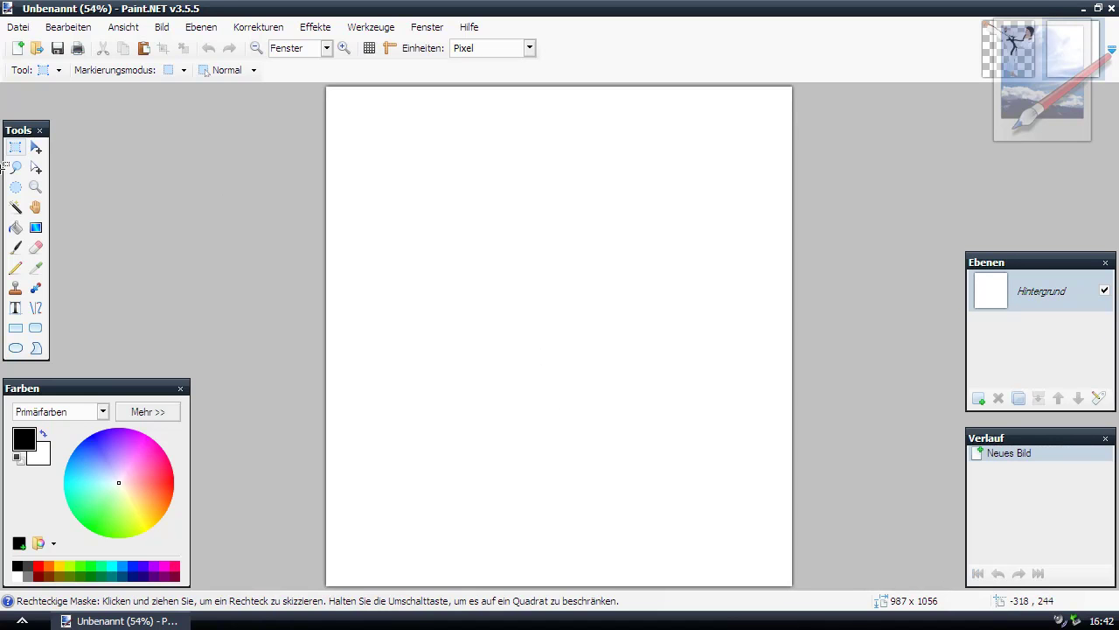
left_click_drag(289, 82, 1063, 616)
key("Delete")
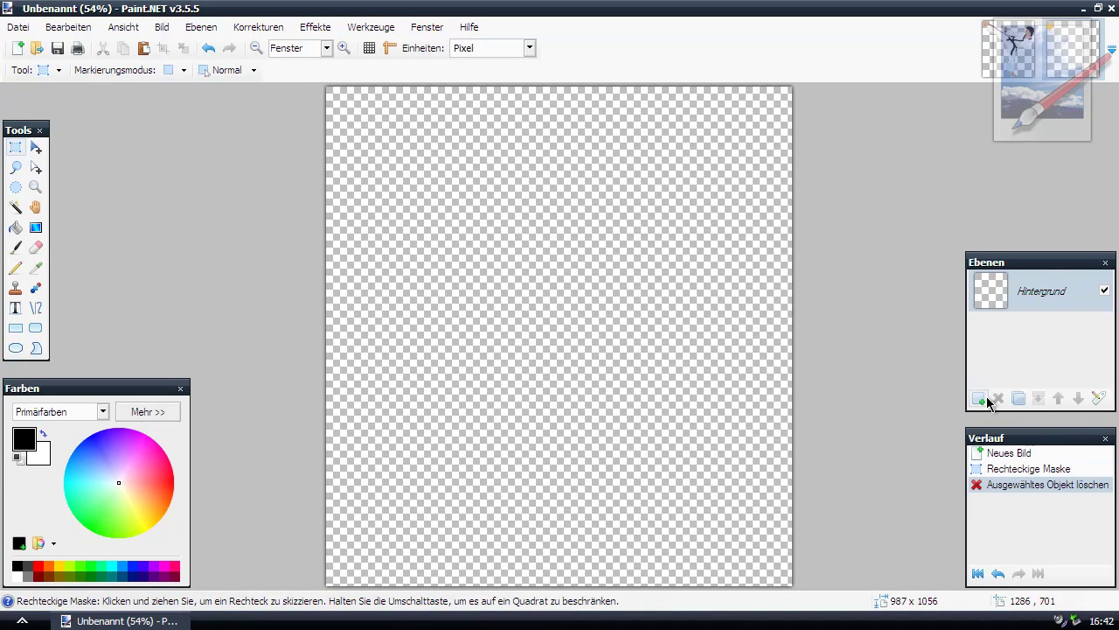
Step: Add a new layer above the background and name it Karate
left_click(978, 398)
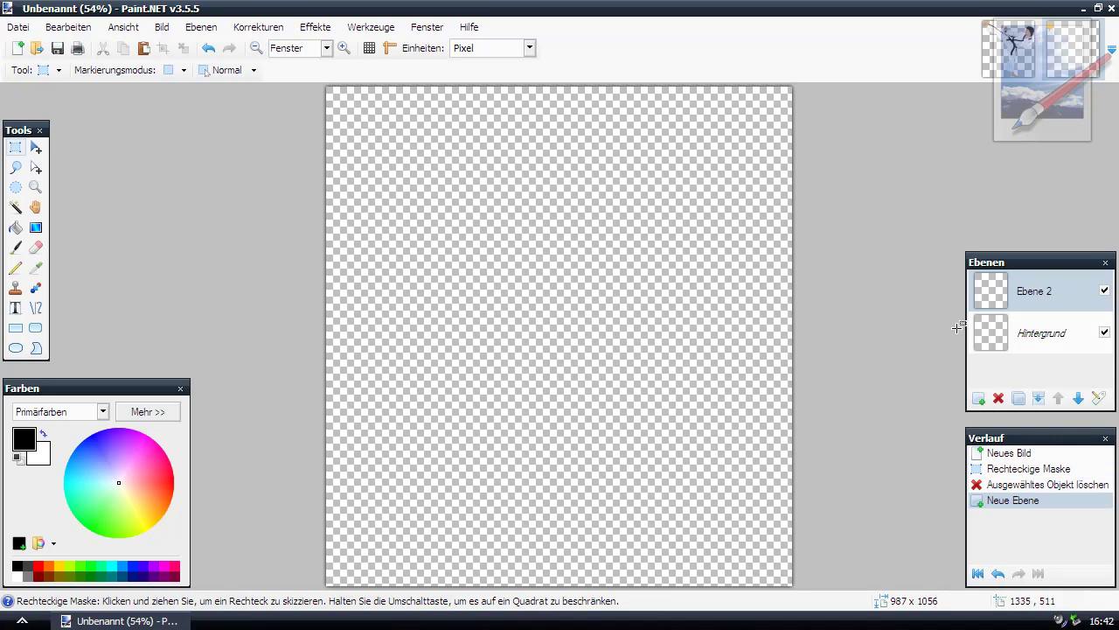
double_click(1000, 297)
type("Karate")
key("Return")
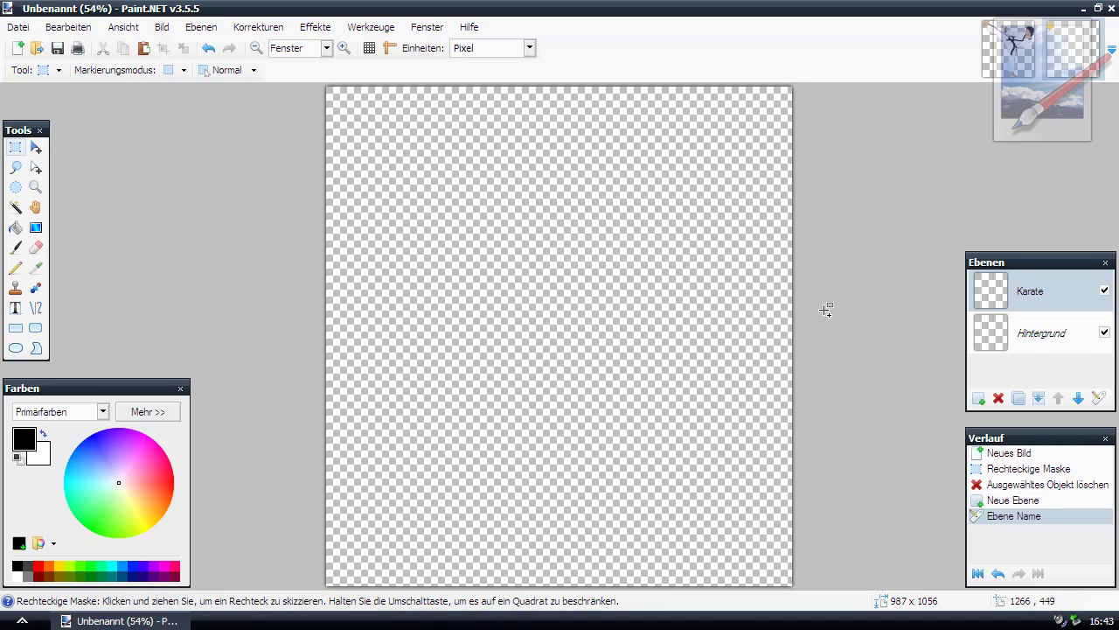
key("ctrl+v")
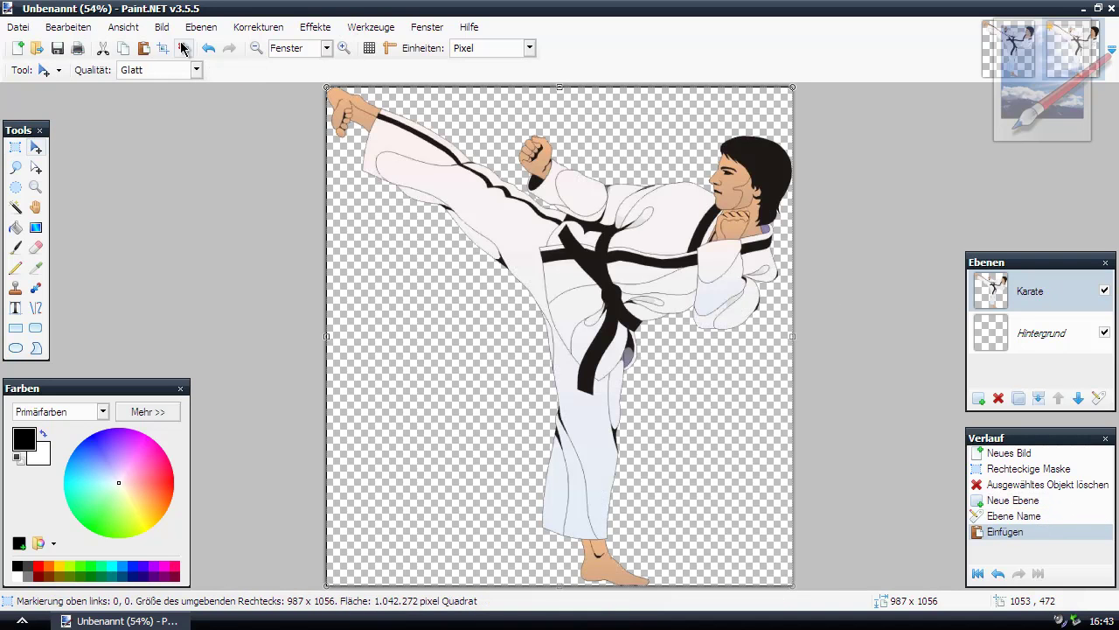
left_click(163, 27)
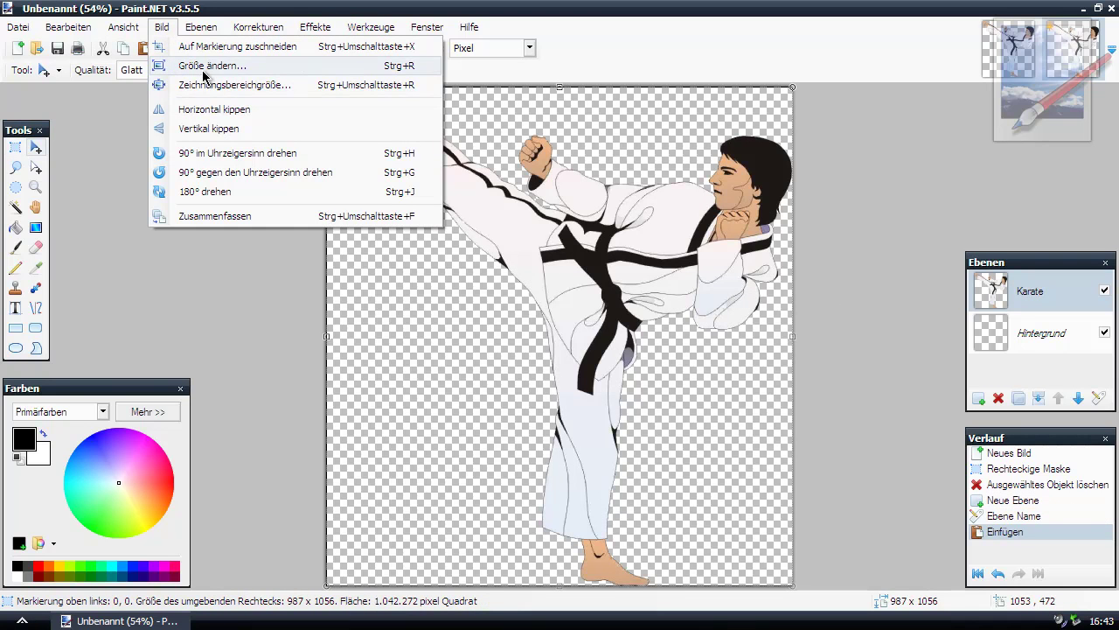
left_click(171, 27)
key("ctrl+z")
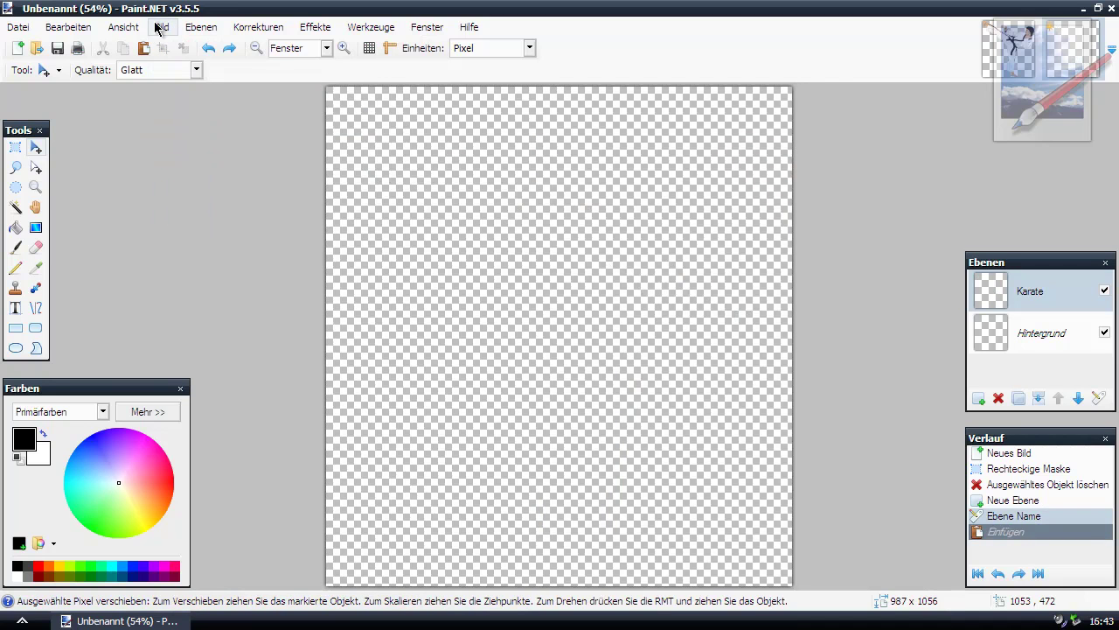
Step: Resize the new image to a height of 600 pixels while keeping the aspect ratio
left_click(157, 27)
left_click(182, 67)
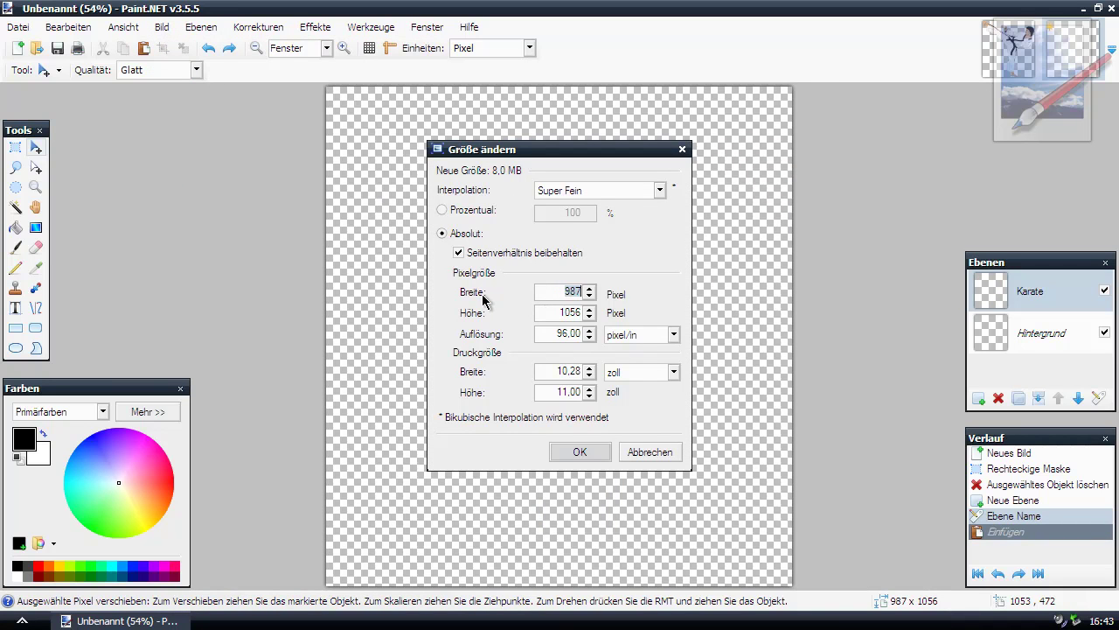
double_click(550, 313)
type("600")
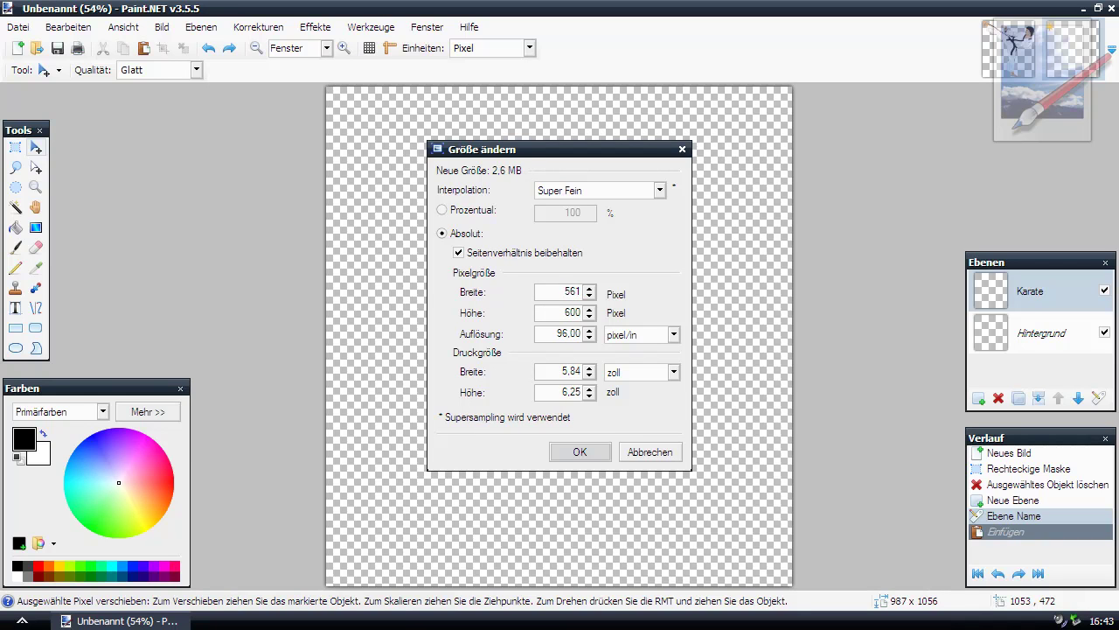
left_click(579, 452)
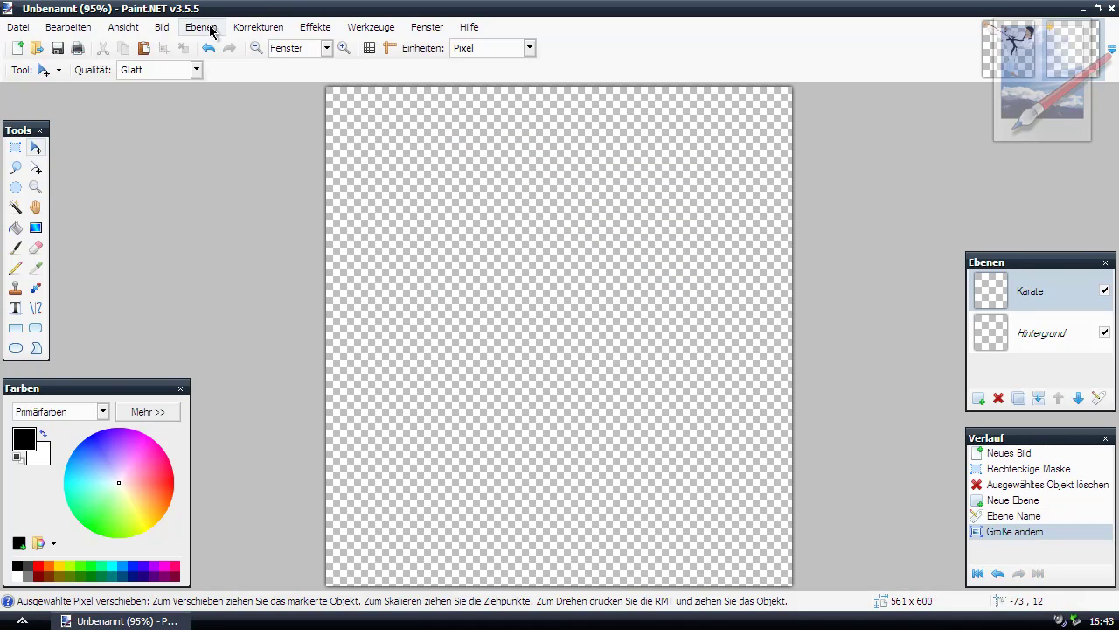
Step: Resize the image to a width of 900 pixels with the aspect ratio lock turned off
left_click(162, 28)
left_click(203, 66)
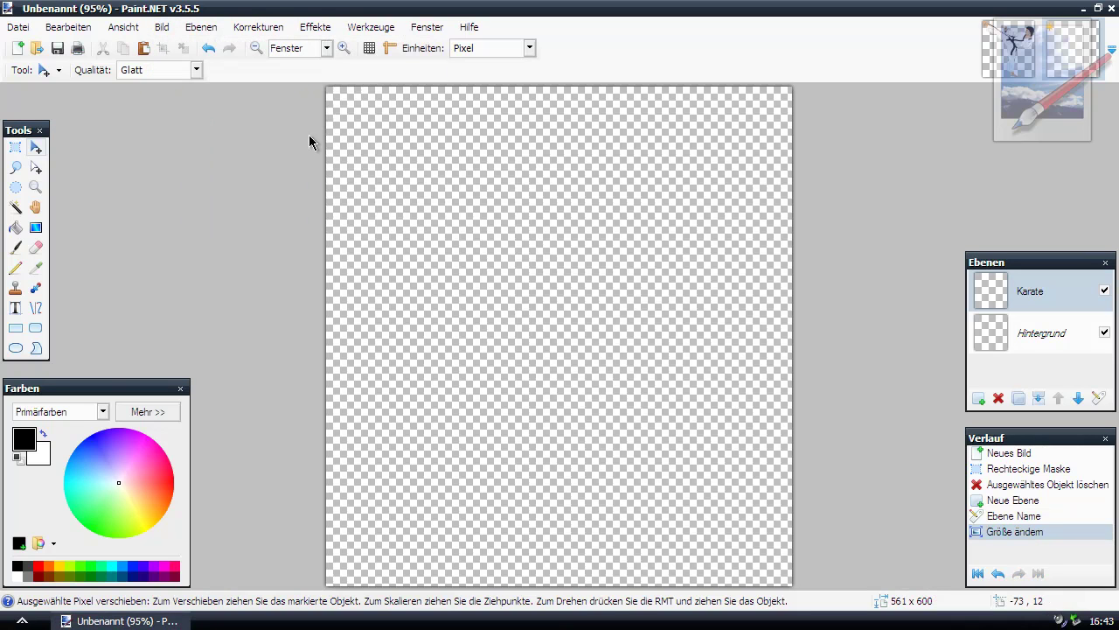
left_click(465, 252)
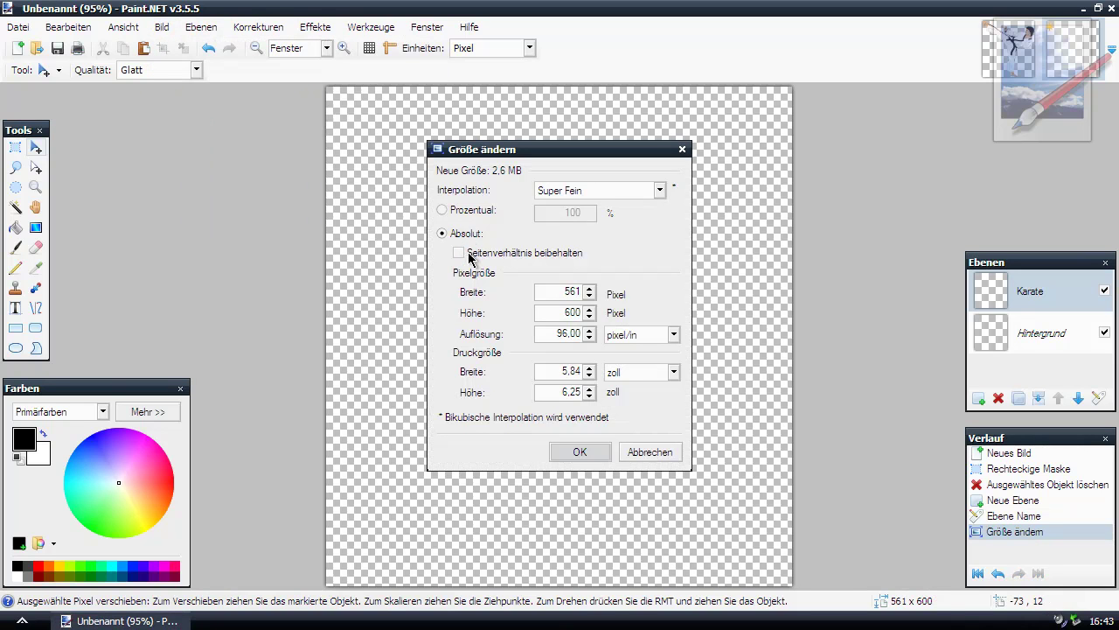
double_click(557, 288)
type("900")
left_click(567, 455)
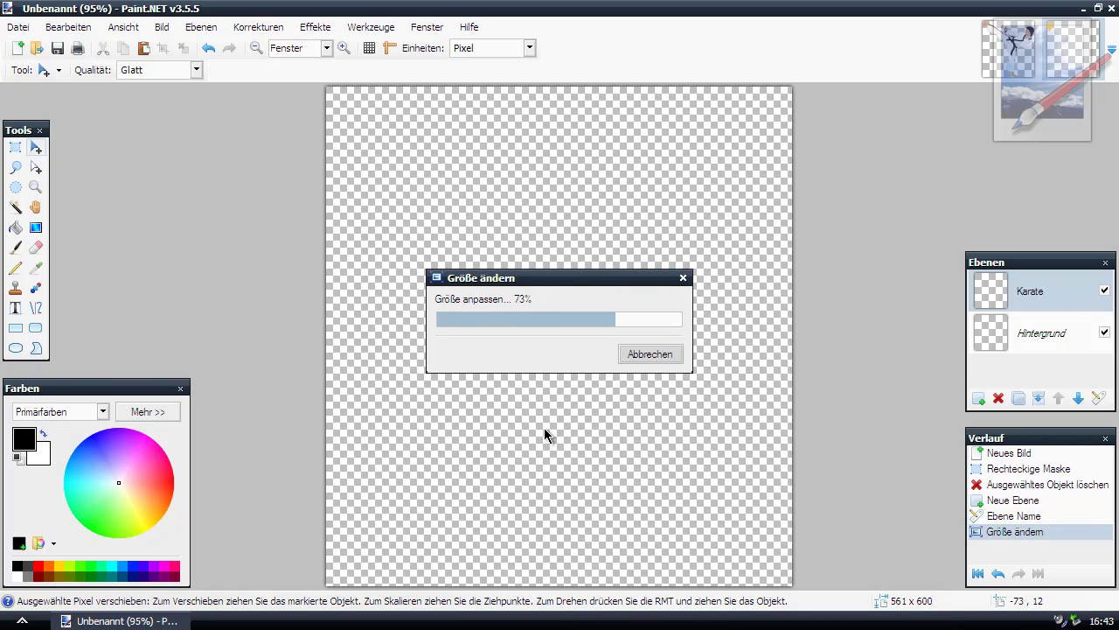
Step: Paste the karate fighter keeping the canvas size, and scale it to about 494 x 597 pixels in the right half of the canvas
key("ctrl+v")
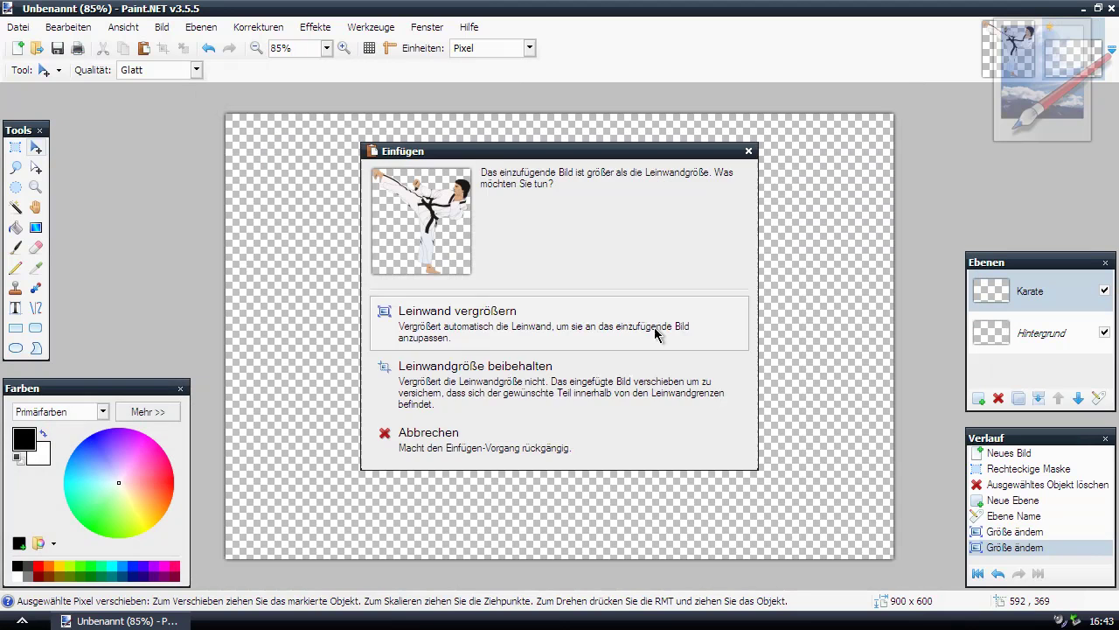
left_click(483, 371)
left_click_drag(766, 107, 739, 271)
left_click_drag(902, 109, 706, 186)
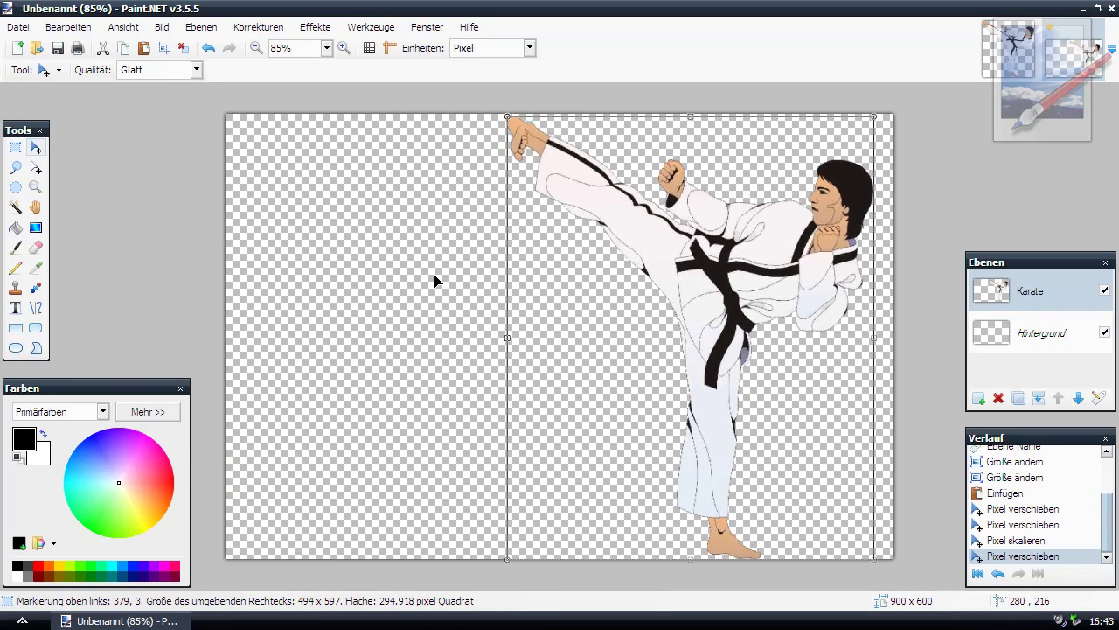
Step: Rotate the karate fighter slightly clockwise, nudge it close to the canvas's right edge and deselect it
left_click_drag(426, 281, 480, 291)
left_click_drag(662, 320, 671, 322)
left_click_drag(665, 417, 668, 411)
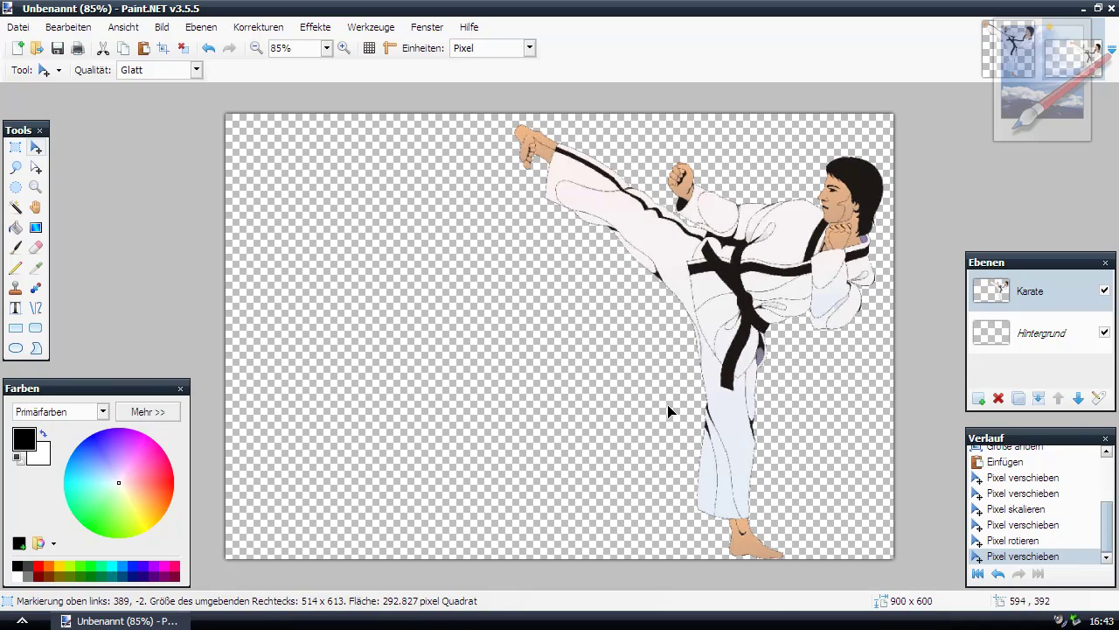
key("ctrl+d")
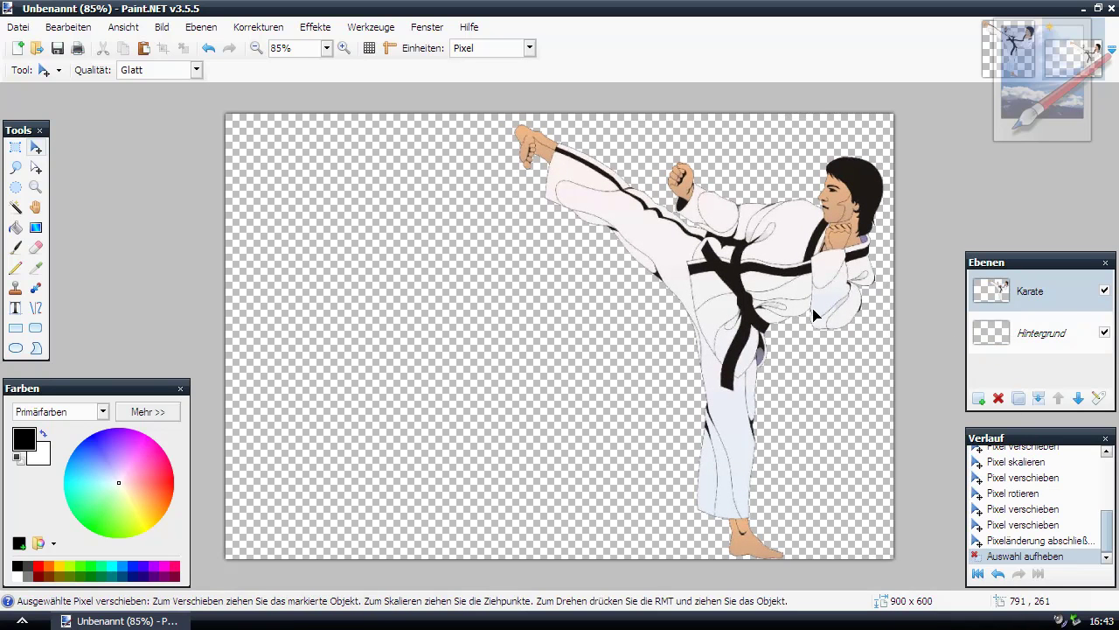
scroll(887, 183, "up", 5)
scroll(600, 282, "down", 3)
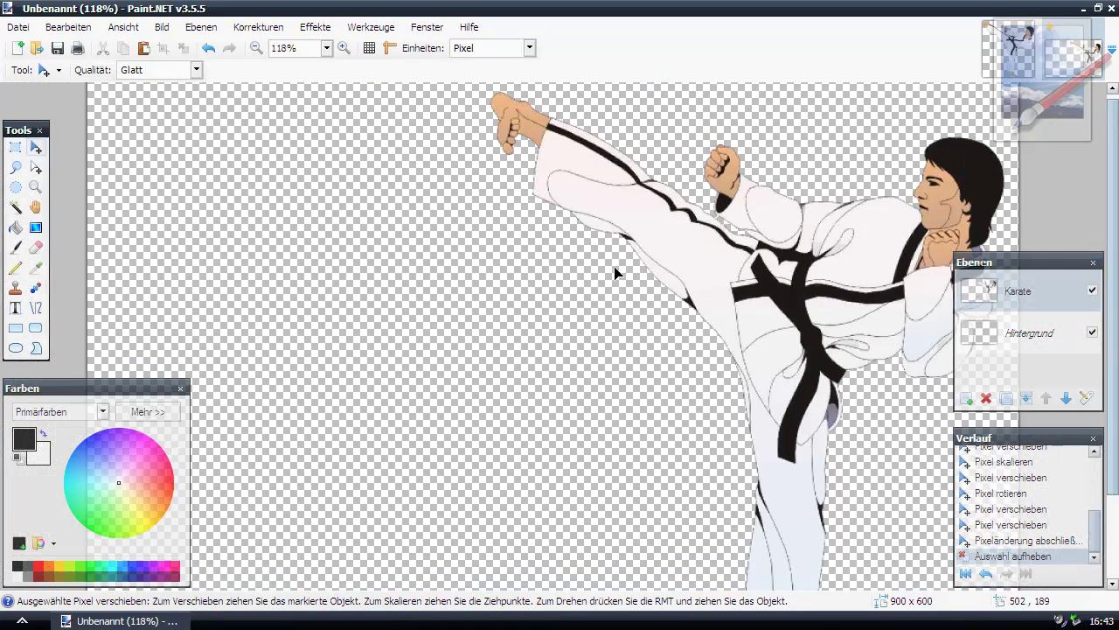
Step: Add a new layer above the Karate layer and name it Schatten
scroll(940, 145, "up", 4)
scroll(645, 263, "up", 2)
scroll(565, 251, "down", 4)
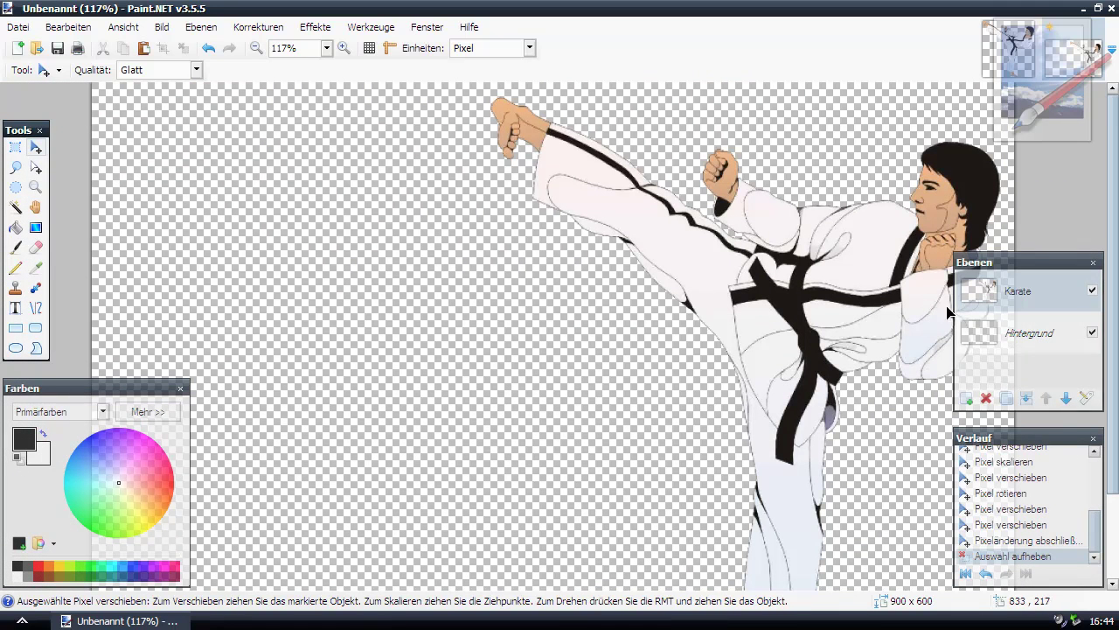
left_click(967, 398)
double_click(1010, 297)
type("^Sch")
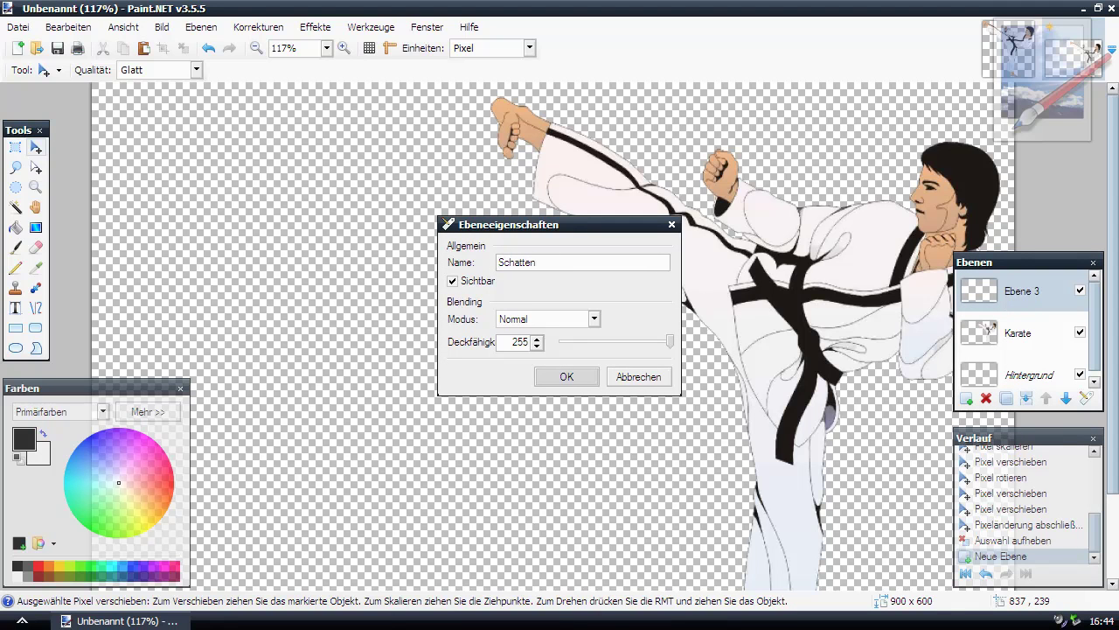
key("Return")
Step: Select the transparent area around the fighter on the Karate layer using the Magic Wand with a tolerance of 34%
left_click(993, 333)
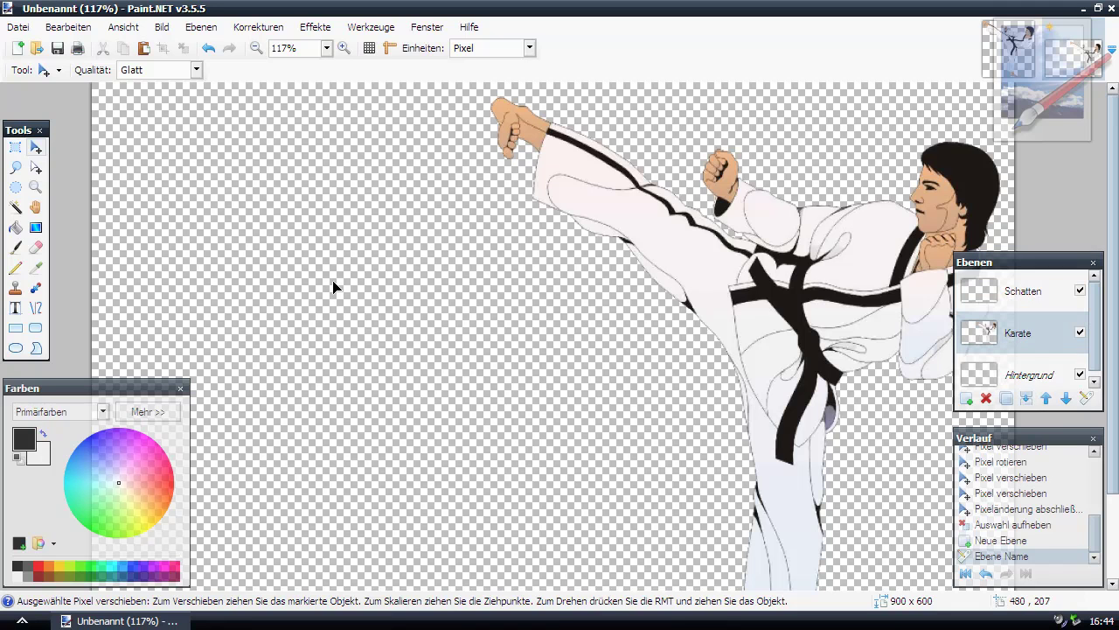
left_click(14, 209)
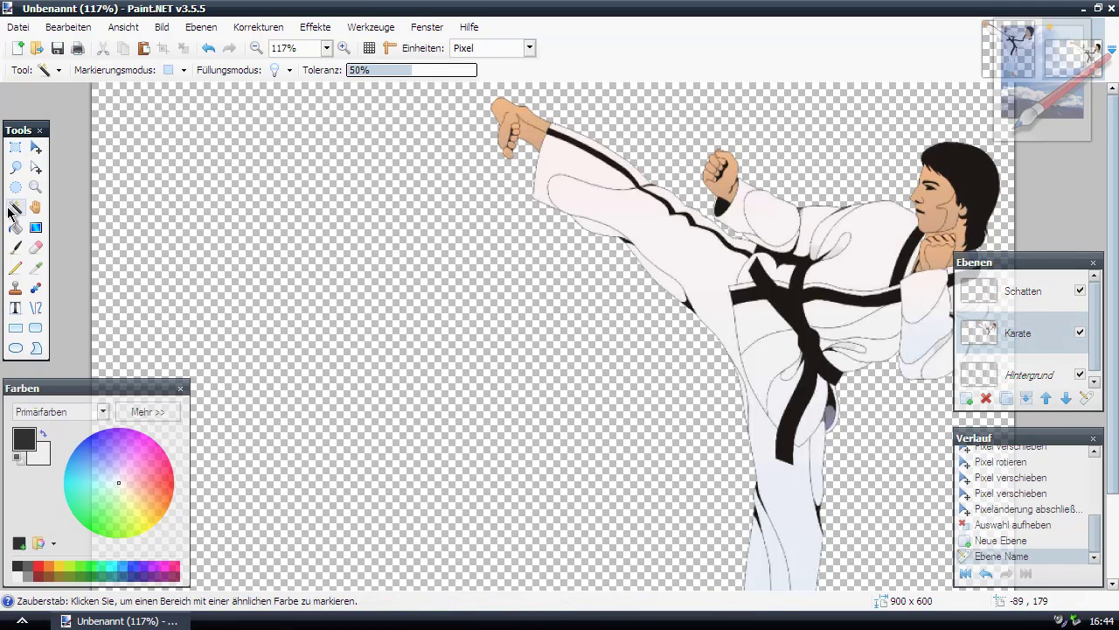
left_click(393, 71)
left_click_drag(381, 70, 382, 70)
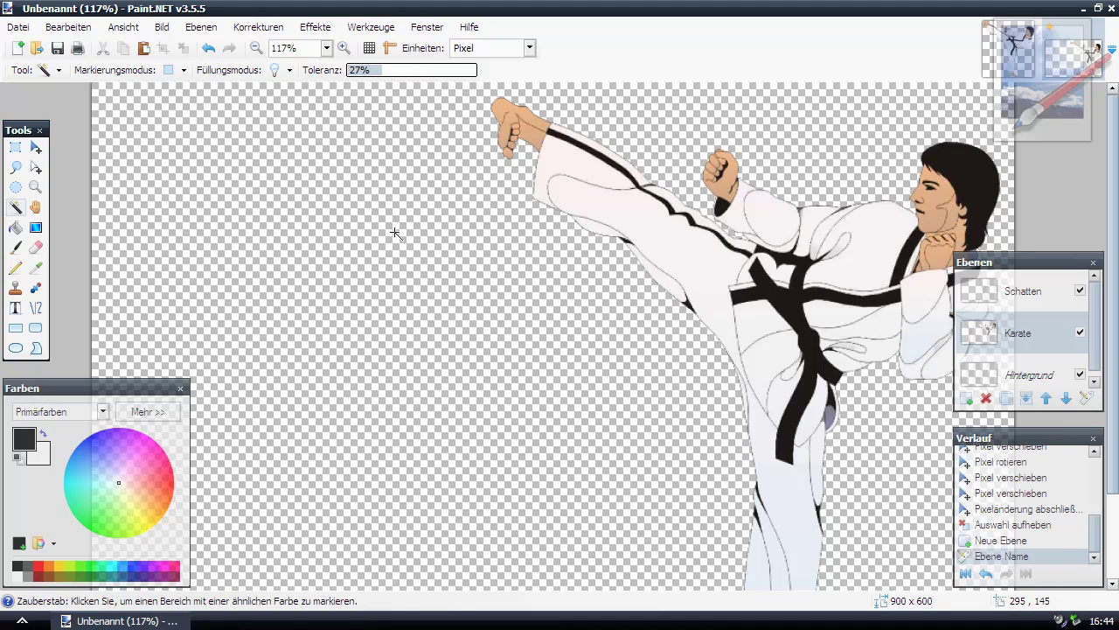
left_click(395, 233)
scroll(559, 131, "up", 6)
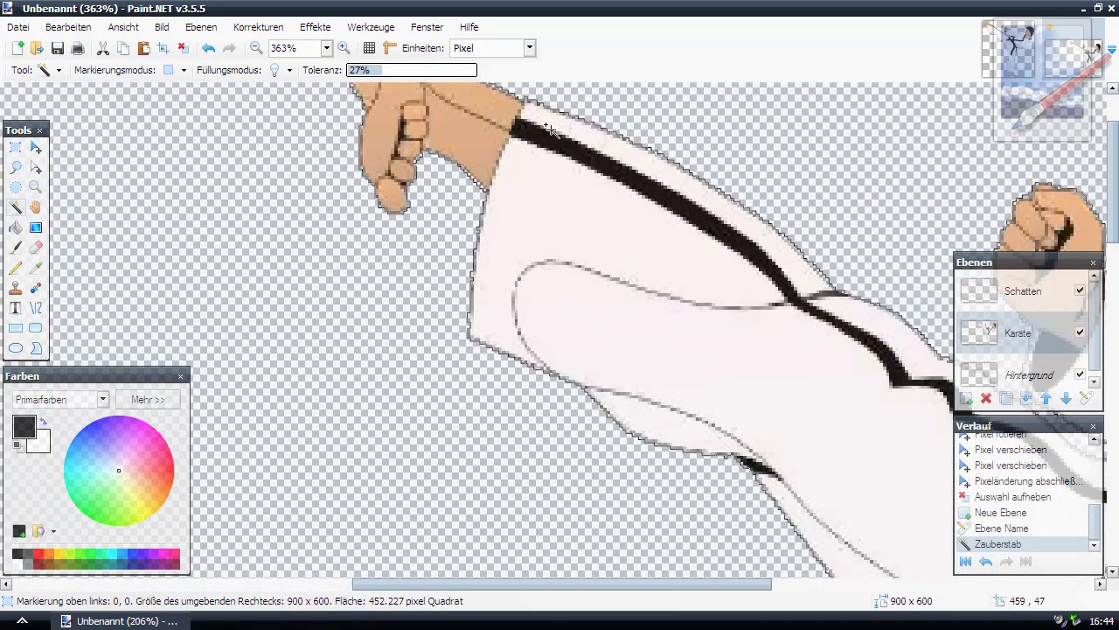
left_click(350, 271)
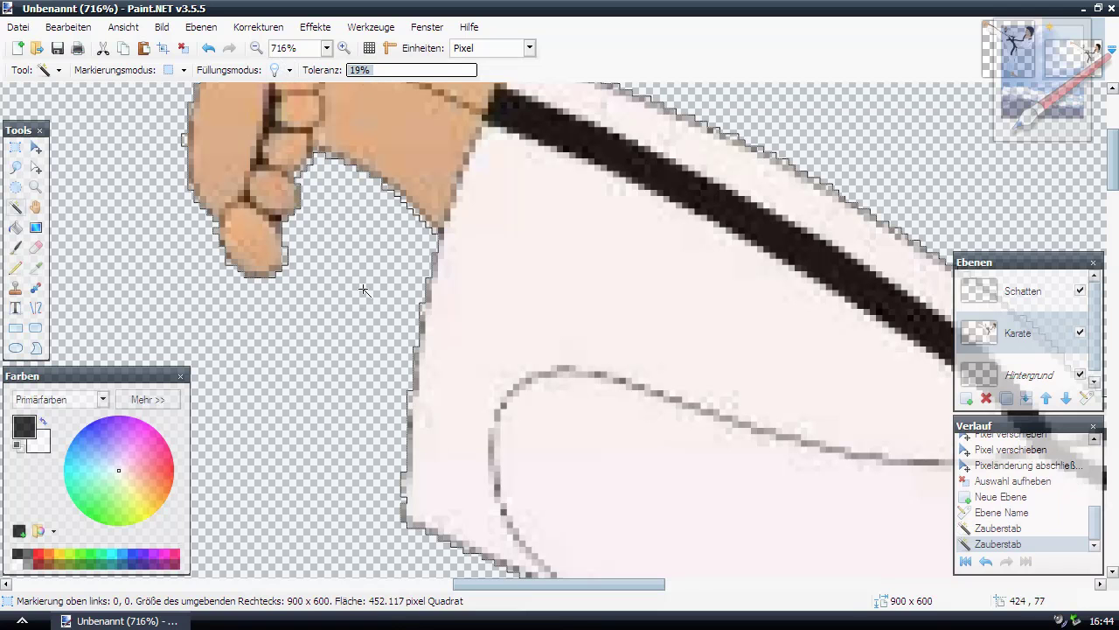
left_click(377, 70)
left_click(389, 70)
left_click(382, 323)
scroll(147, 236, "down", 3)
scroll(147, 236, "down", 4)
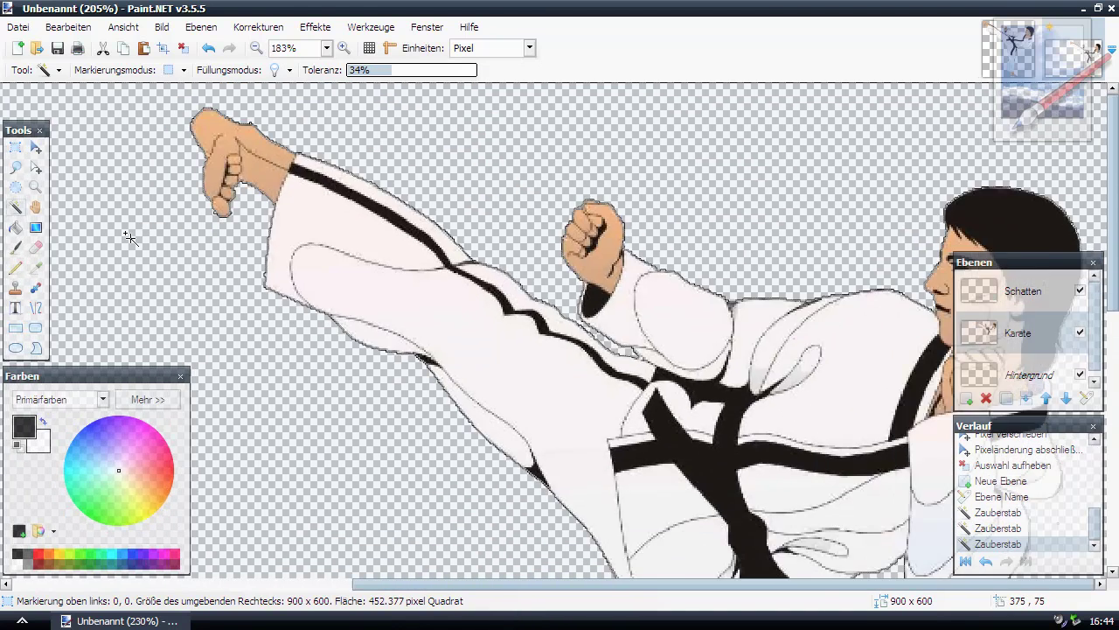
Step: Invert the selection on the Schatten layer and fill the fighter's shape with black, leaving nothing selected
left_click(978, 300)
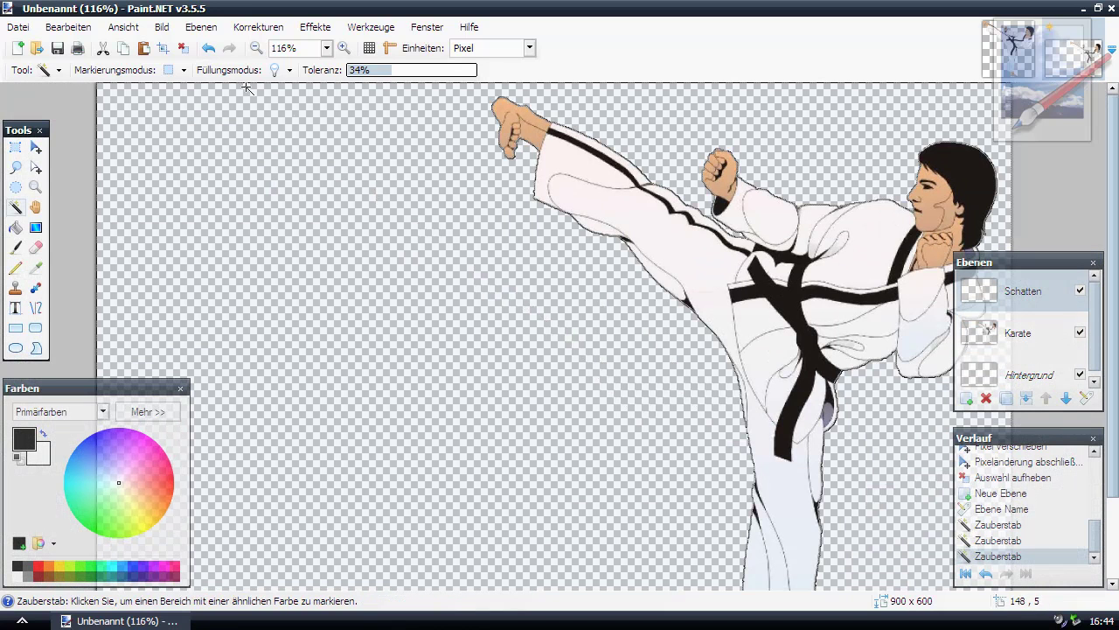
left_click(87, 27)
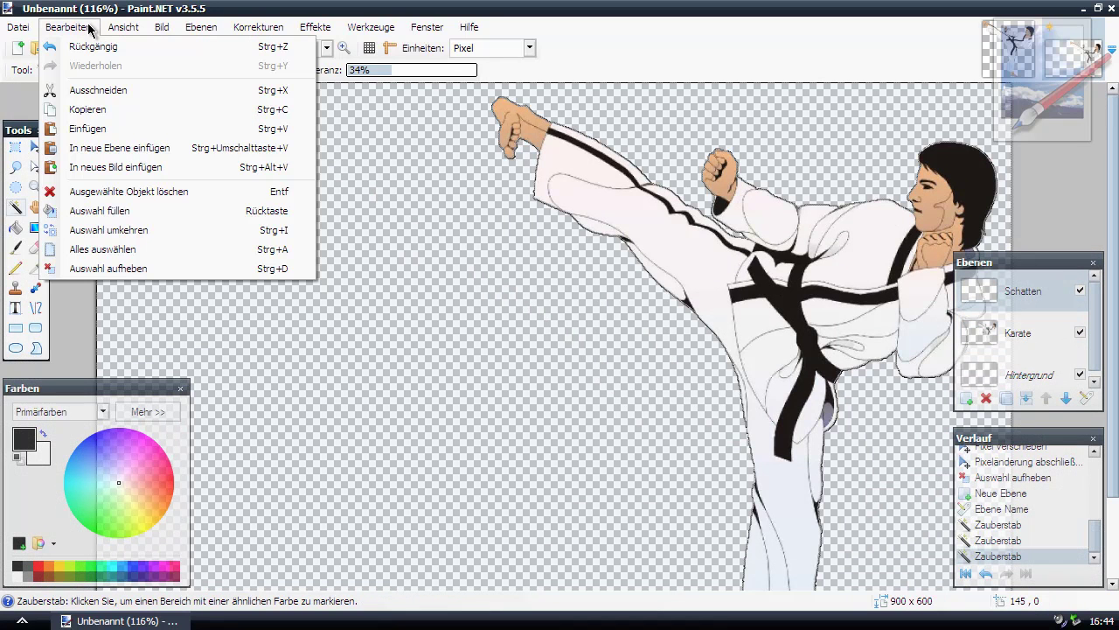
left_click(117, 229)
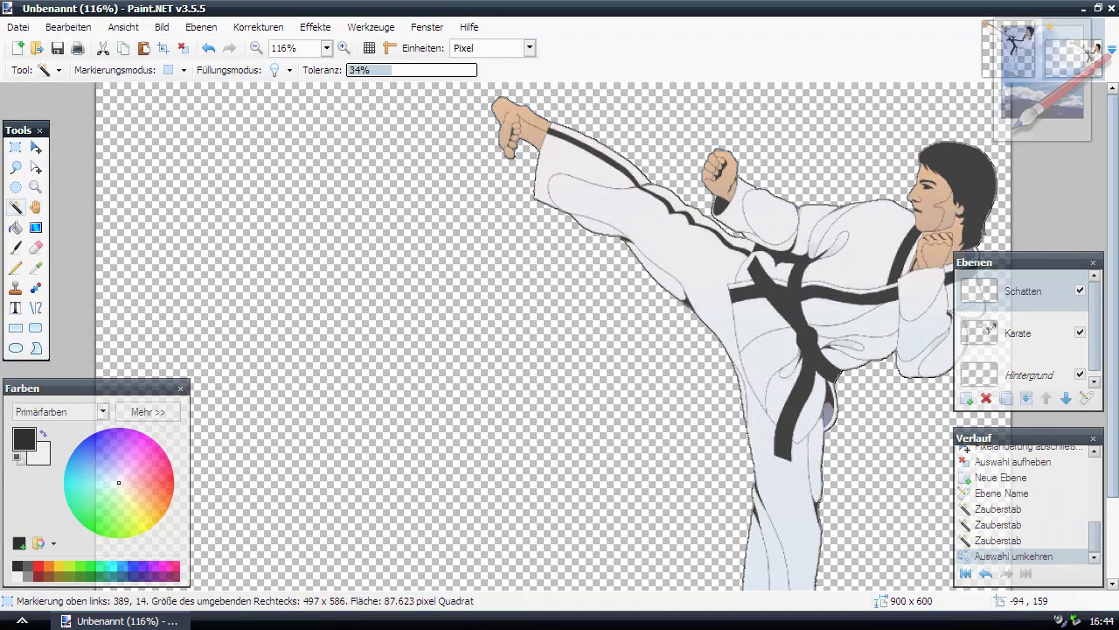
left_click(20, 229)
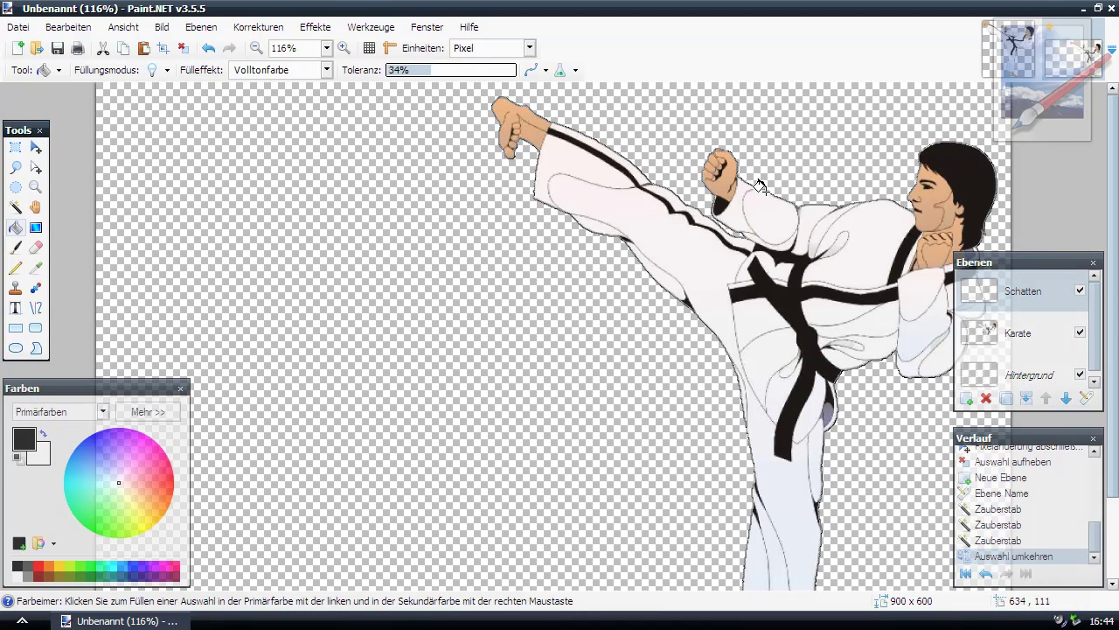
left_click(606, 196)
key("ctrl+d")
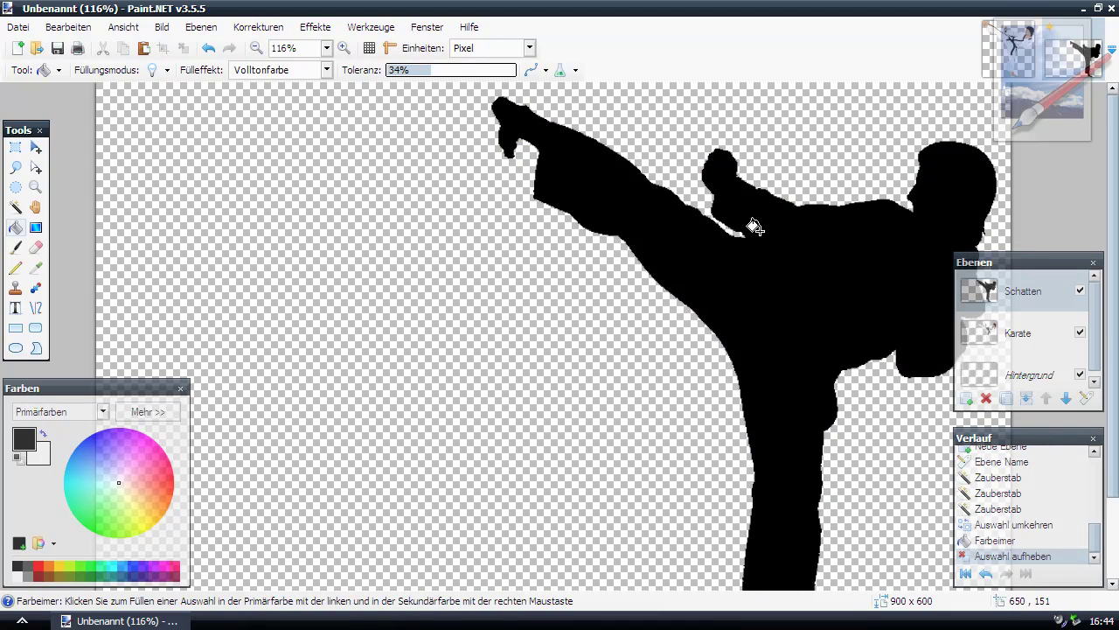
Step: Hide the Schatten layer and try a lasso selection around the fighter's eye on the Karate layer, deselecting it again
scroll(718, 164, "up", 2)
scroll(717, 164, "up", 1)
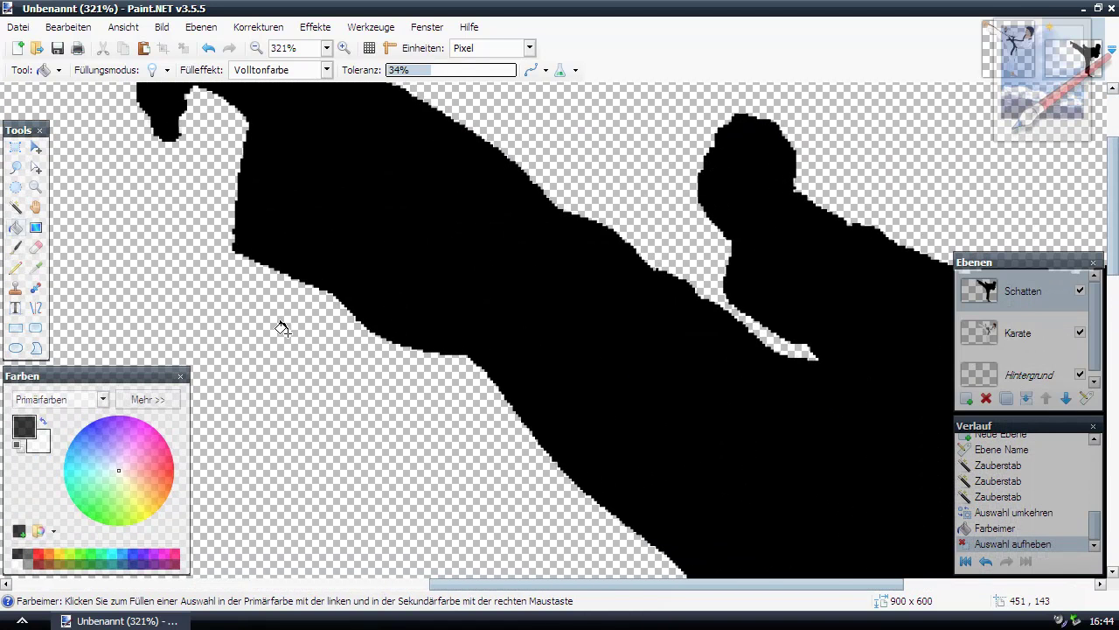
scroll(283, 312, "down", 5)
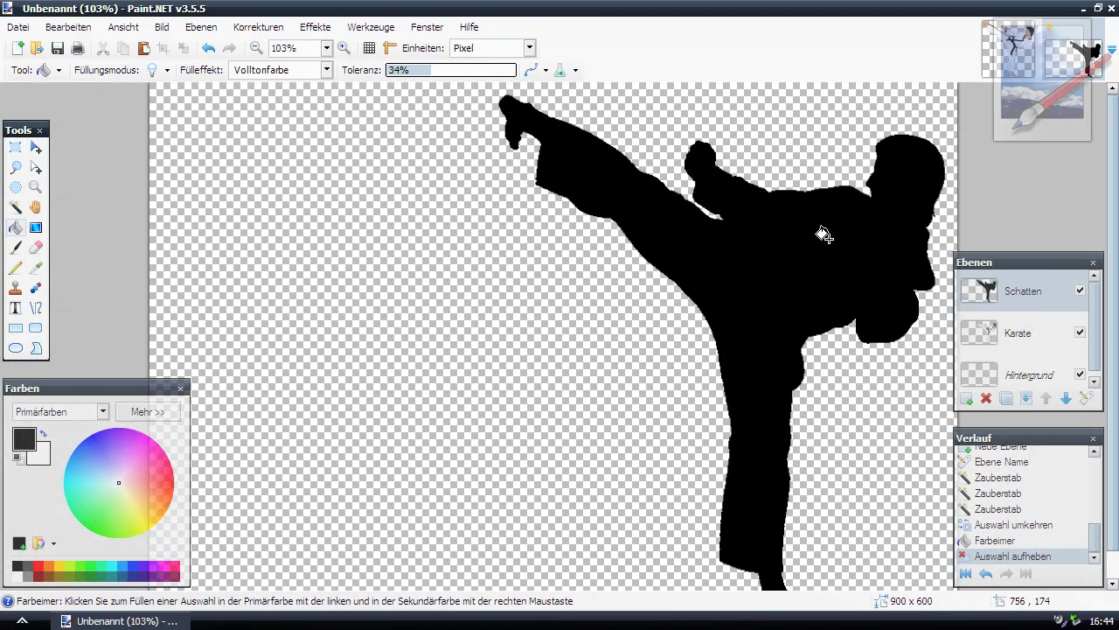
left_click(984, 341)
left_click(1080, 290)
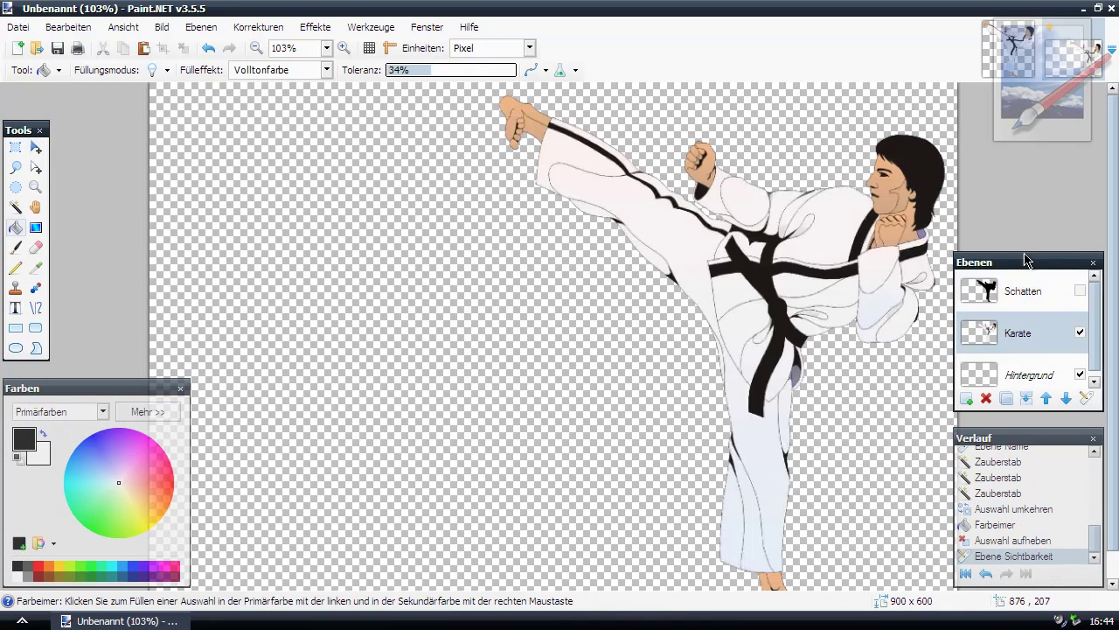
scroll(979, 142, "up", 2)
scroll(979, 142, "up", 4)
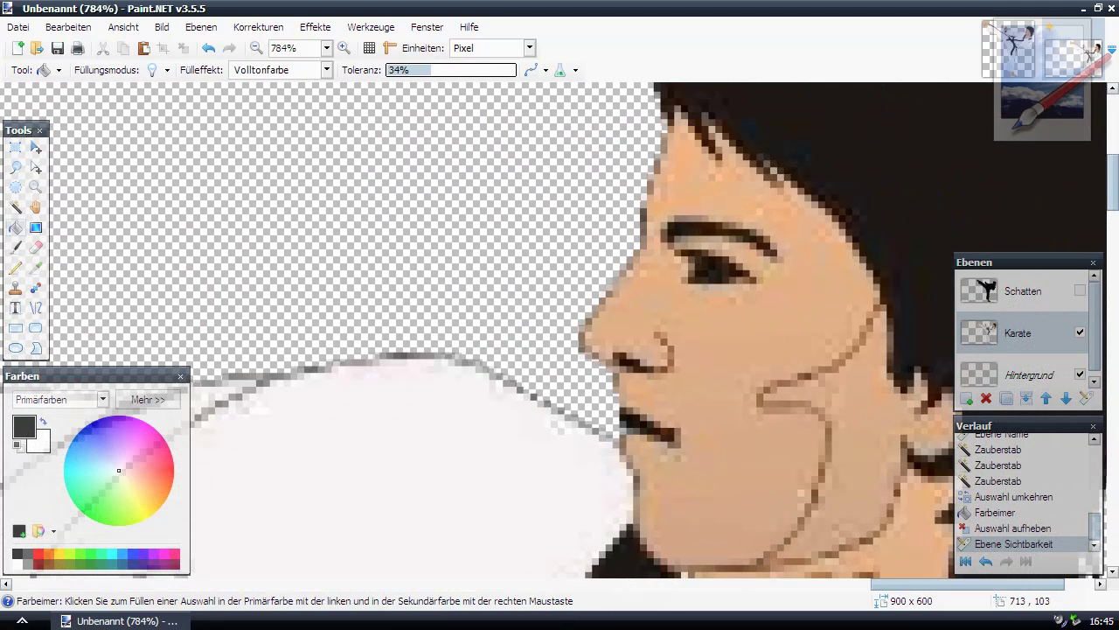
left_click(17, 149)
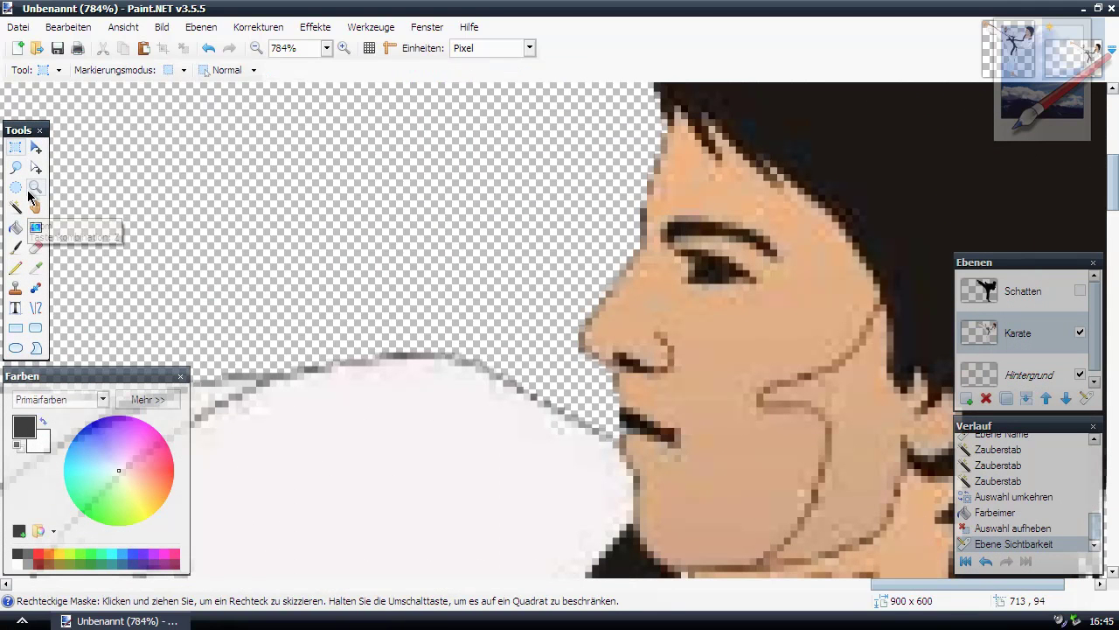
scroll(752, 293, "up", 2)
scroll(752, 293, "up", 2)
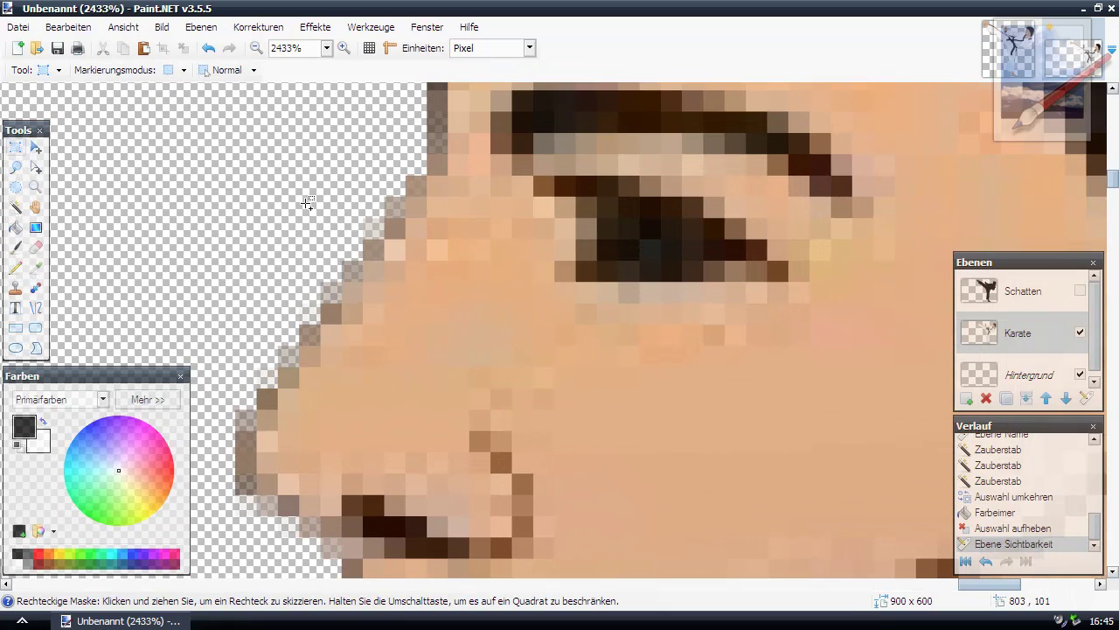
left_click(15, 167)
mouse_move(579, 184)
left_mouse_down()
mouse_move(745, 258)
mouse_move(583, 268)
mouse_move(535, 179)
left_mouse_up()
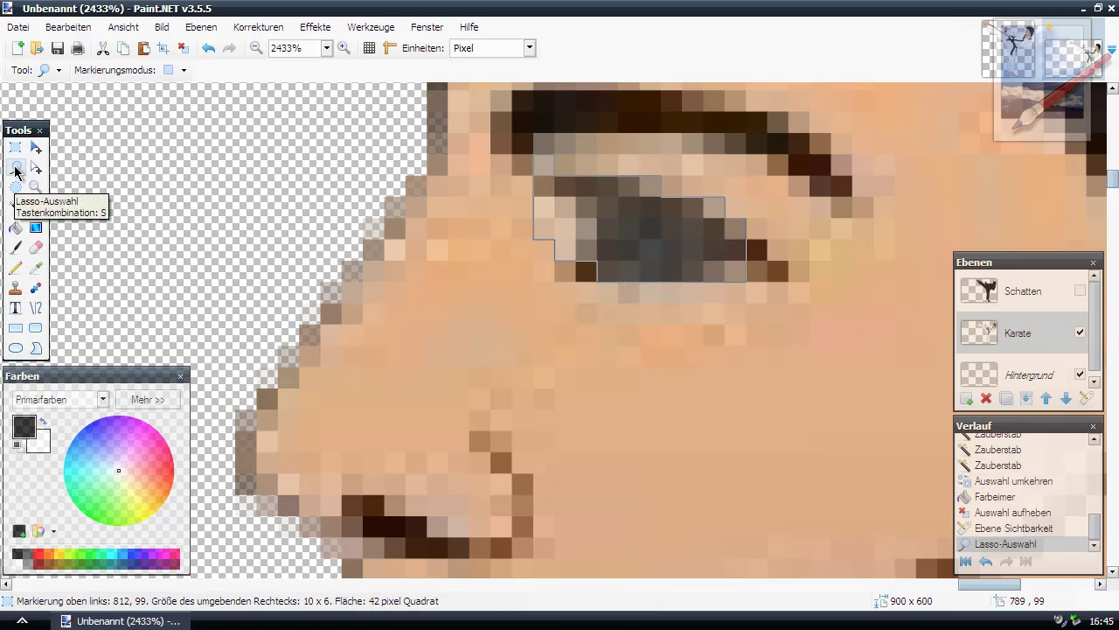
scroll(395, 309, "down", 3)
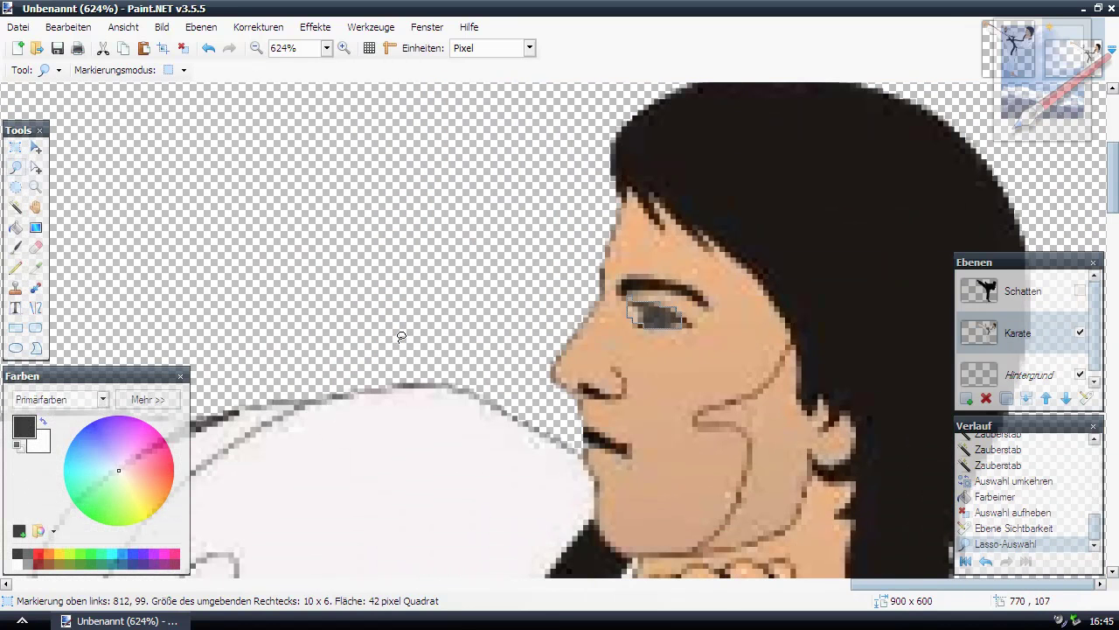
left_click(401, 337)
Step: Show the Schatten layer again and delete the Karate layer
scroll(367, 275, "down", 3)
scroll(446, 226, "down", 3)
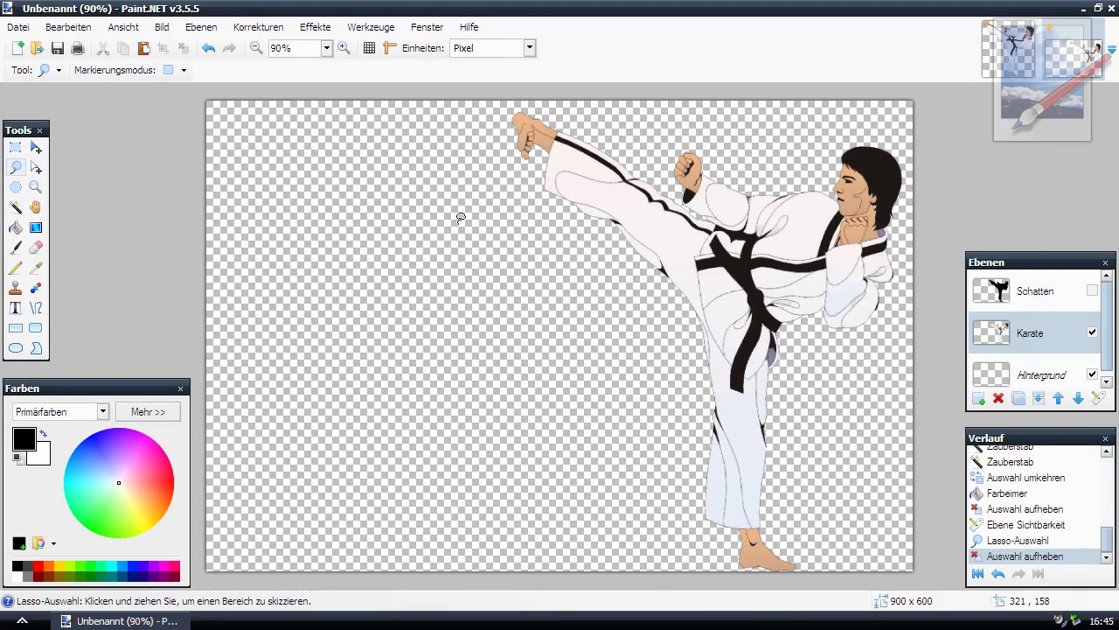
left_click(1094, 292)
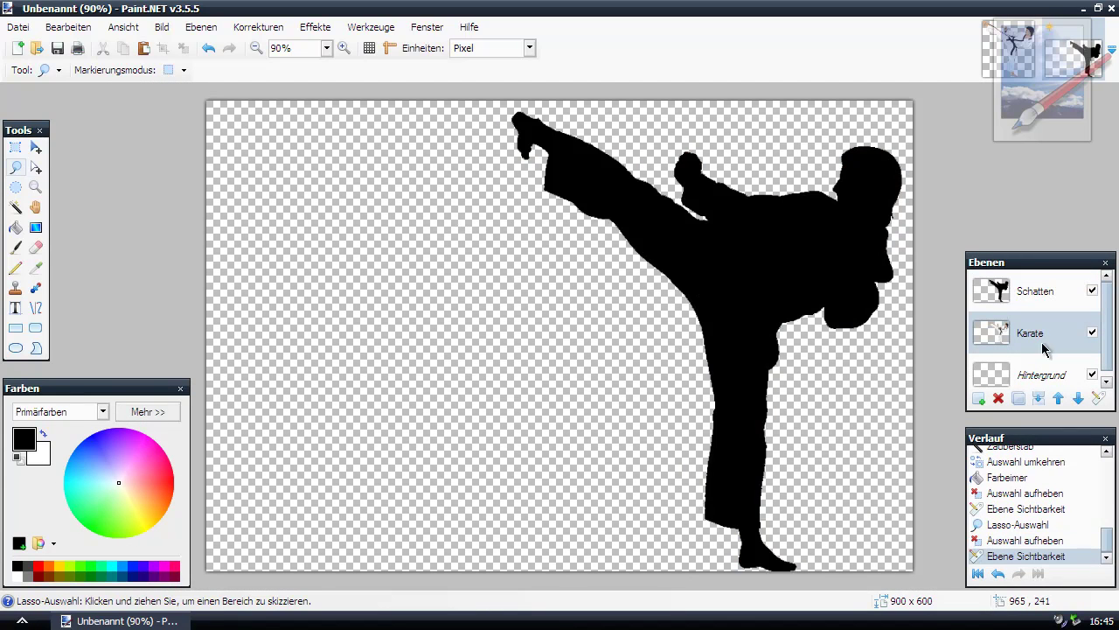
left_click(999, 398)
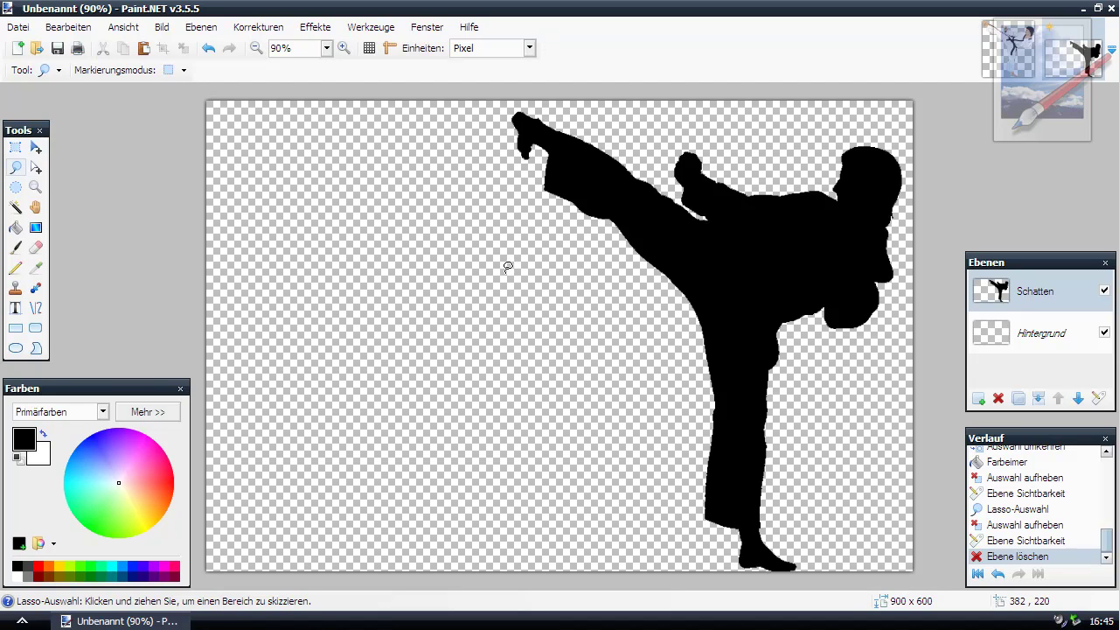
Step: Add a new layer above the Schatten layer and name it iPod
left_click(978, 399)
double_click(1037, 315)
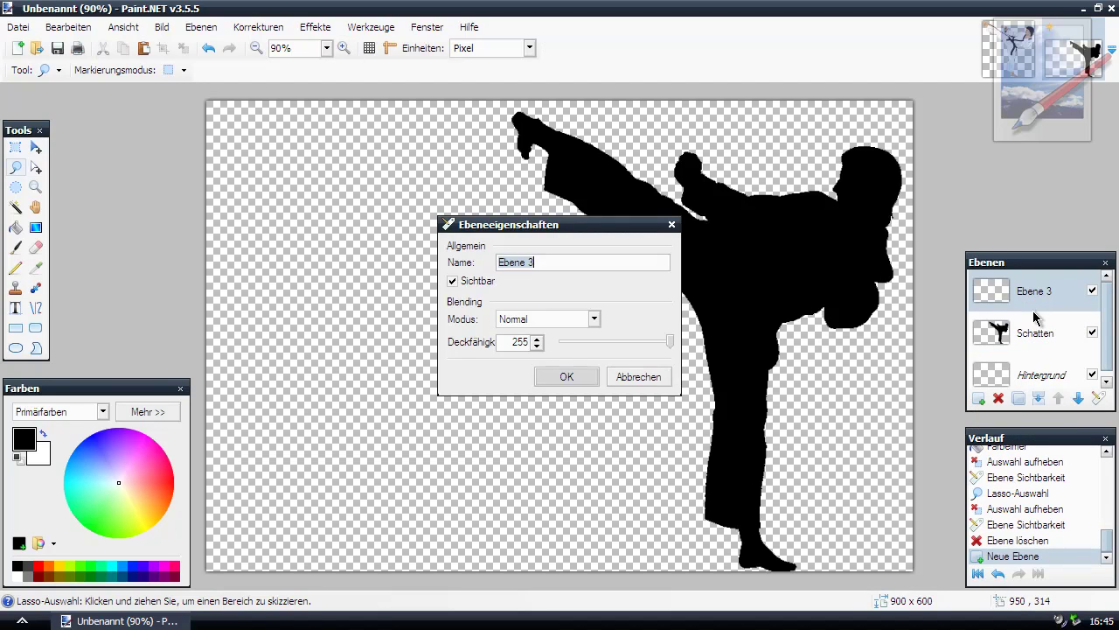
type("iPod")
key("Return")
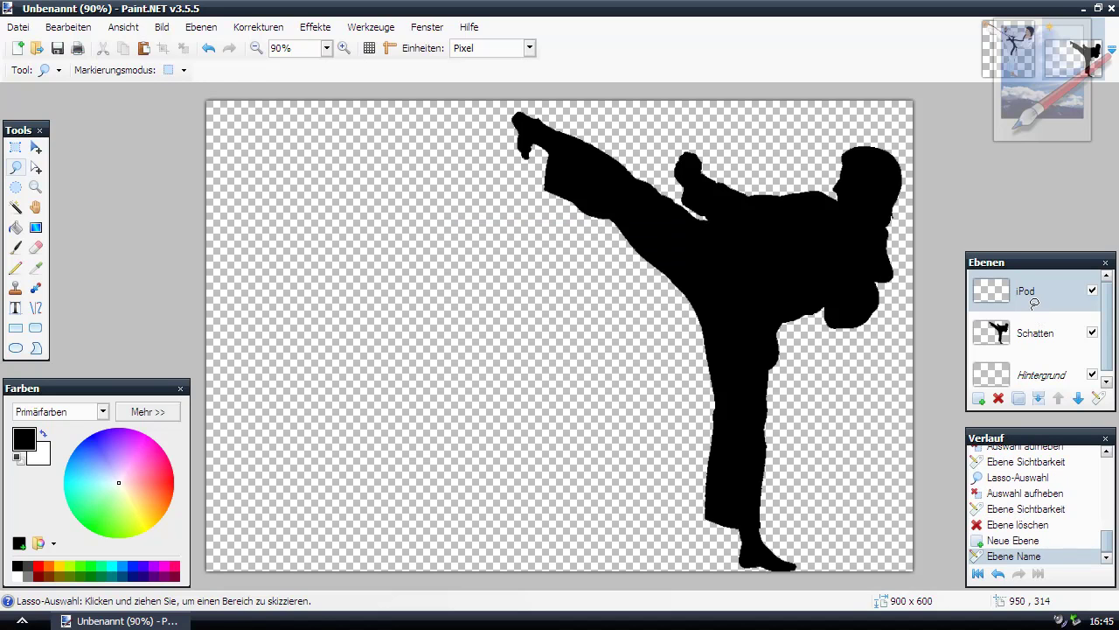
Step: Draw a white rectangle outline of about 26 x 34 pixels above the fighter's raised leg with a brush width of 4
left_click(15, 327)
scroll(341, 283, "up", 3)
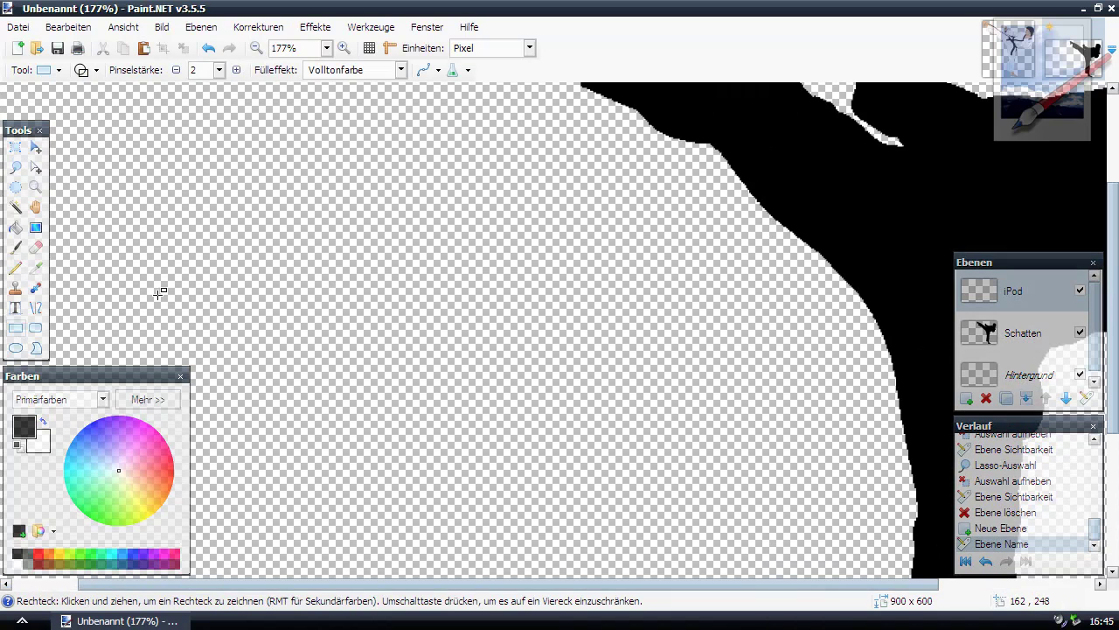
scroll(280, 245, "down", 3)
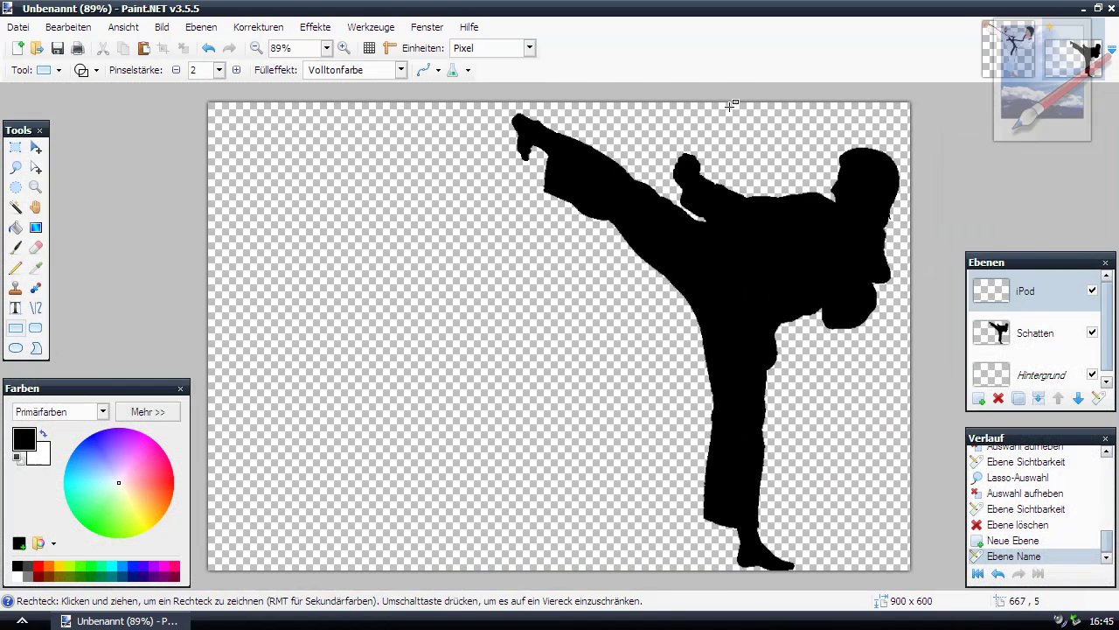
scroll(730, 131, "up", 5)
left_click(236, 70)
left_click_drag(458, 113, 522, 197)
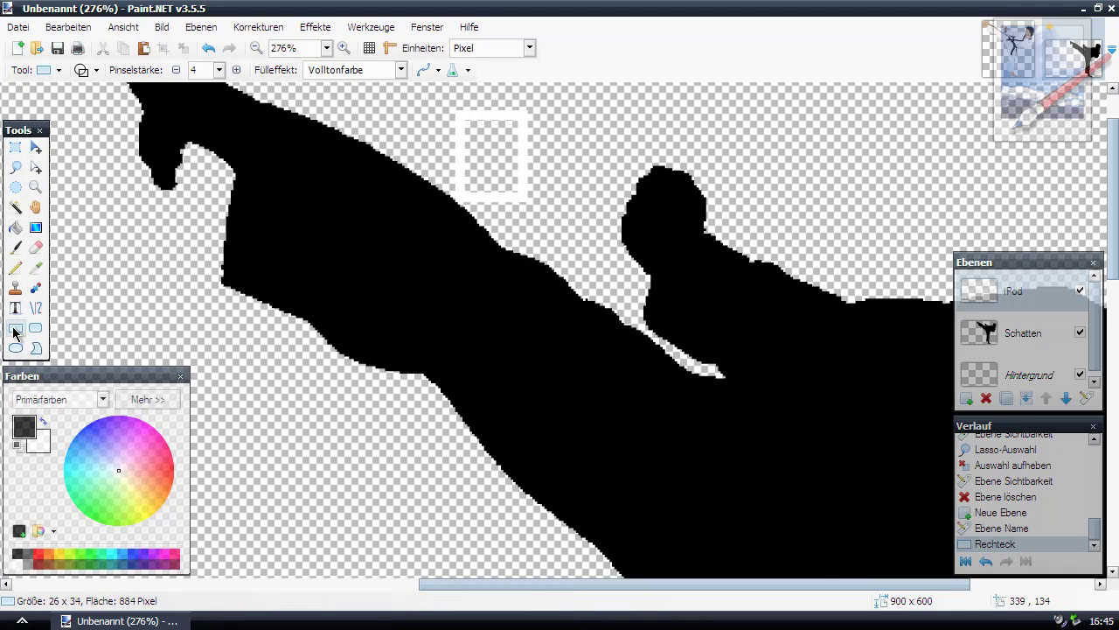
Step: Fill the inside of the small rectangle on the iPod layer with white
scroll(512, 93, "up", 5)
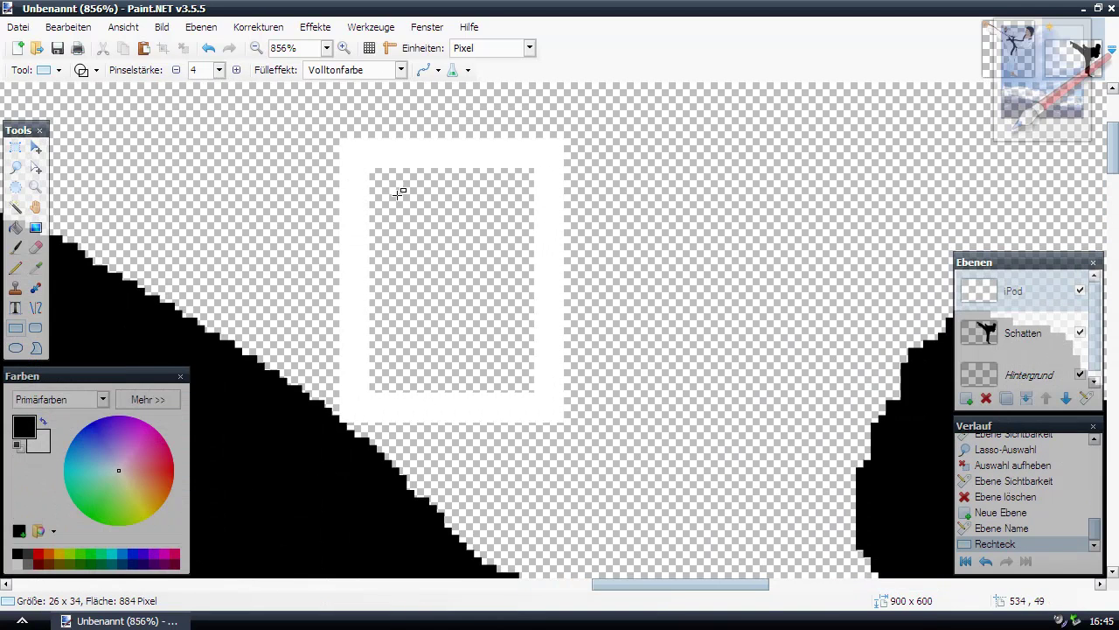
scroll(375, 300, "down", 3)
scroll(146, 350, "up", 2)
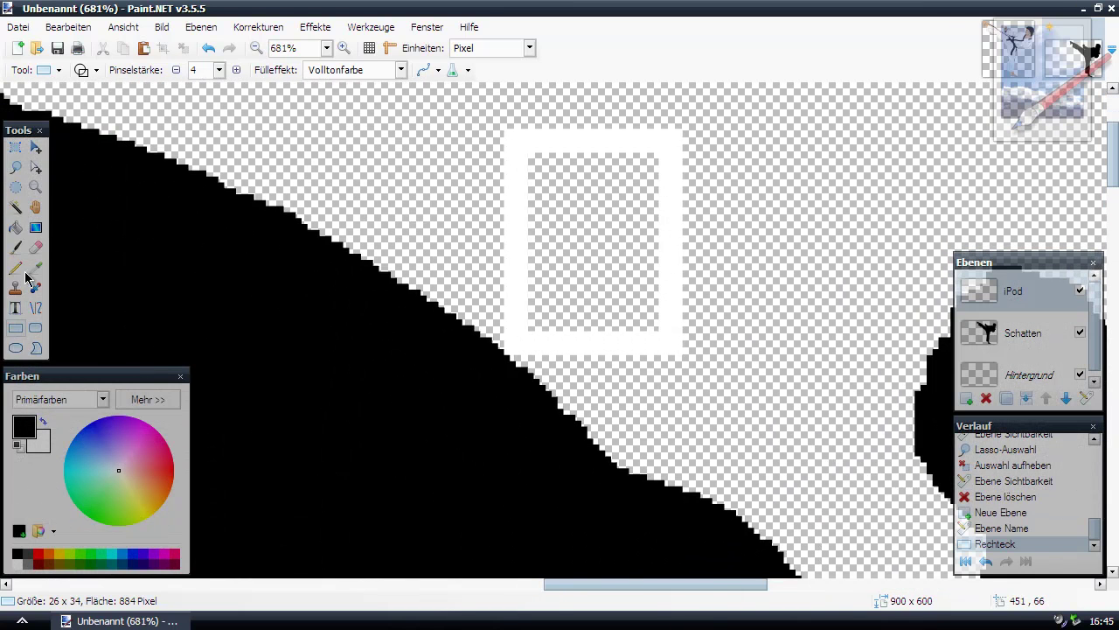
left_click(15, 226)
right_click(573, 228)
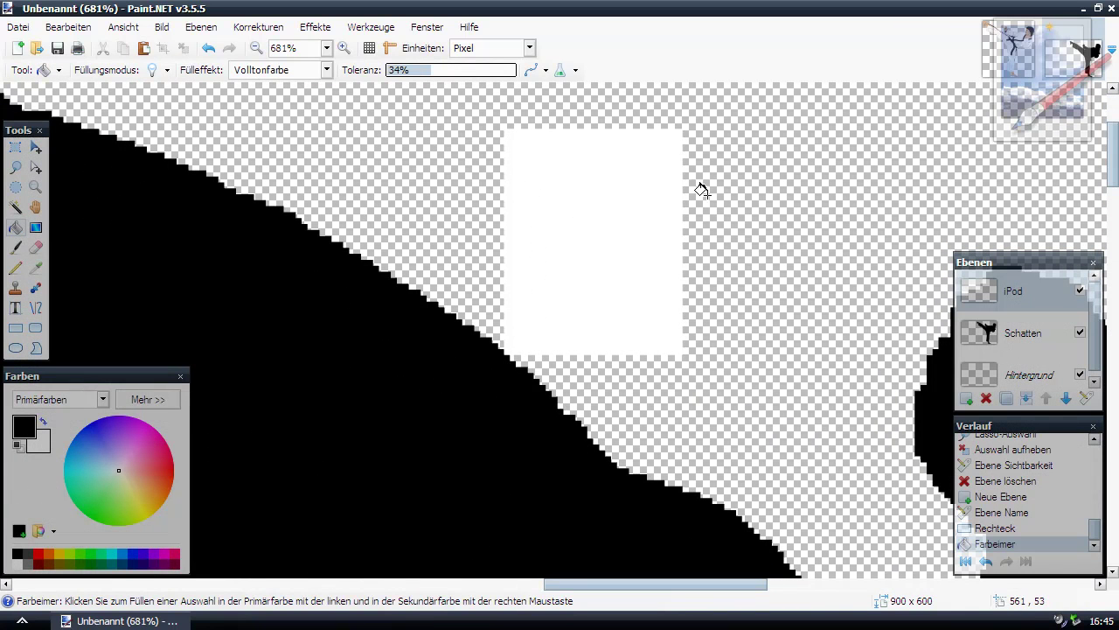
Step: Return to the Rectangle tool and look over its outline and filled shape drawing modes
left_click(16, 328)
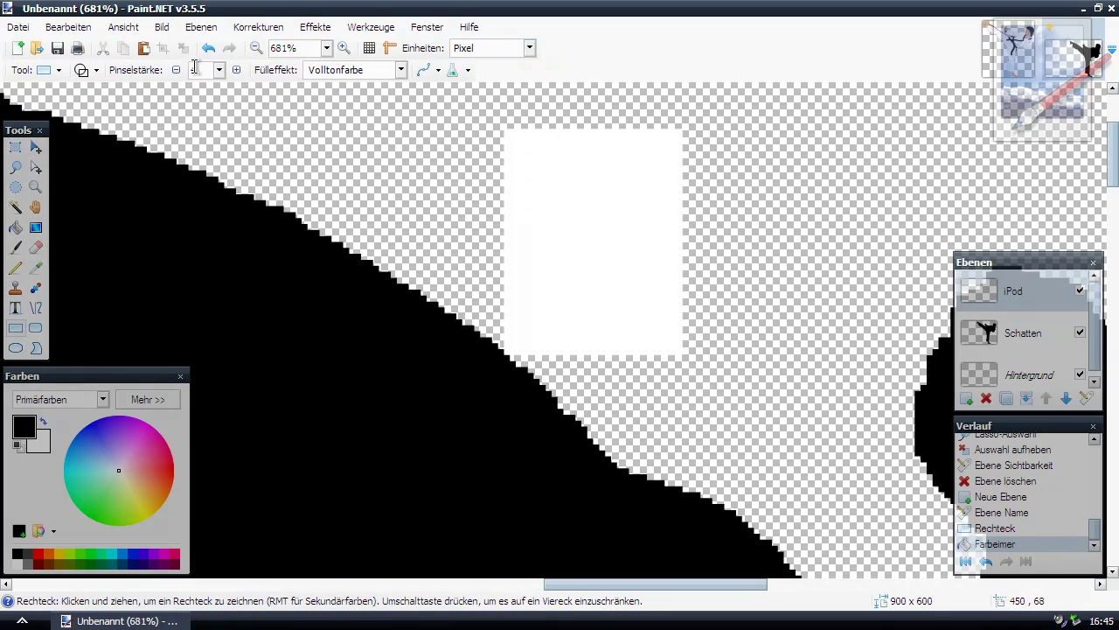
left_click(96, 70)
left_click(95, 70)
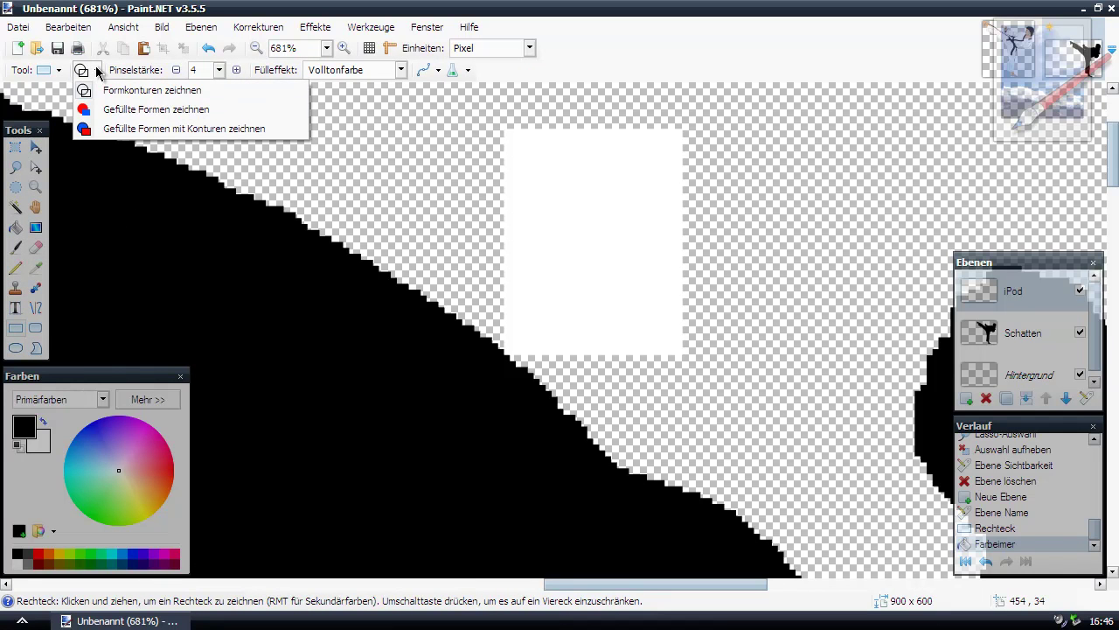
scroll(311, 213, "down", 1)
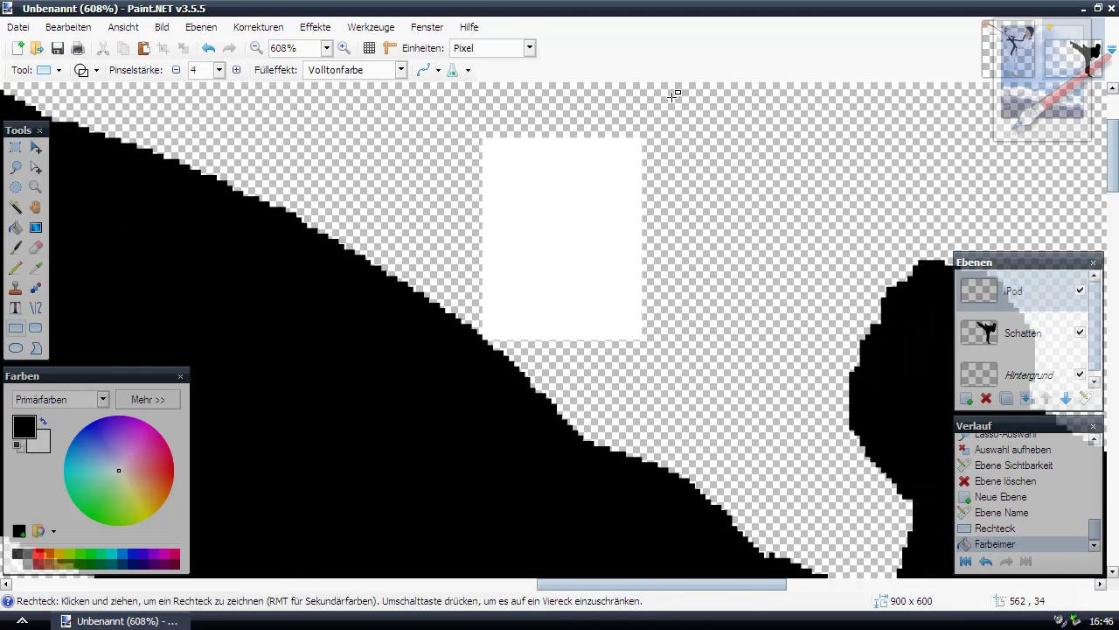
Step: Draw single white pixels with the Pencil tool just above and beside the upper-right corner of the white rectangle
scroll(682, 106, "up", 1)
scroll(619, 96, "up", 1)
scroll(605, 125, "down", 2)
scroll(602, 125, "up", 1)
scroll(593, 136, "down", 4)
scroll(554, 145, "up", 3)
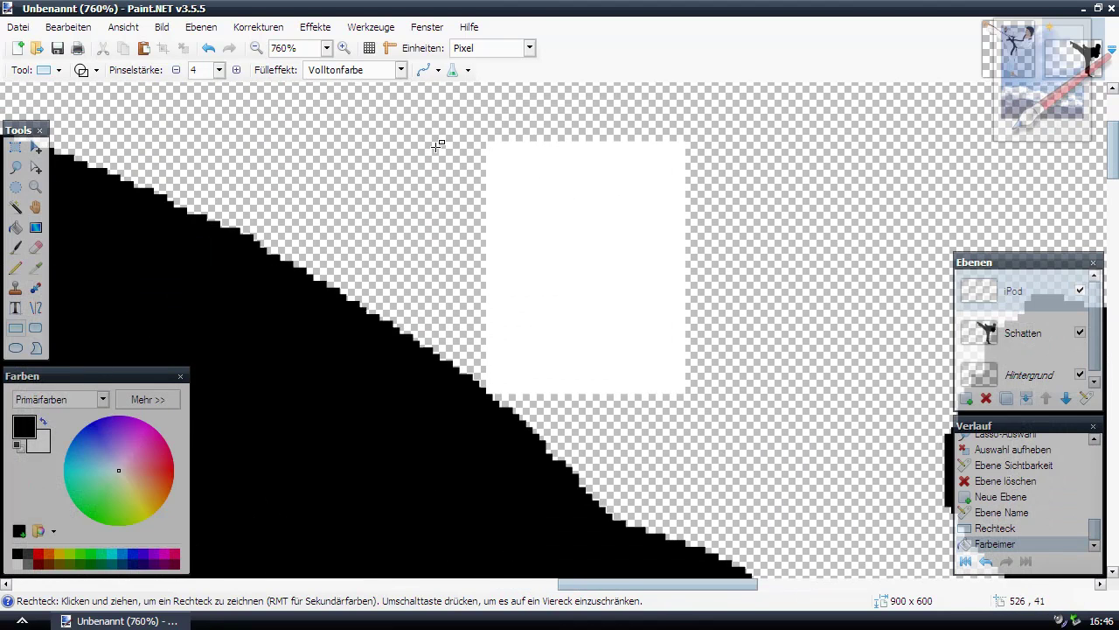
left_click(15, 266)
scroll(726, 125, "up", 8)
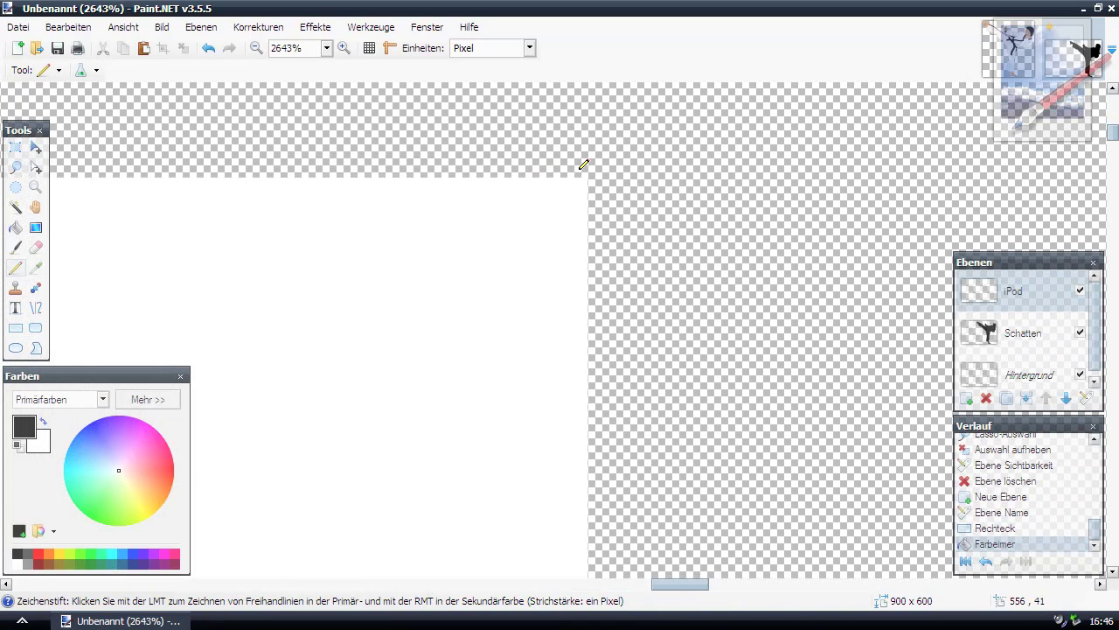
left_click(579, 165)
key("ctrl+z")
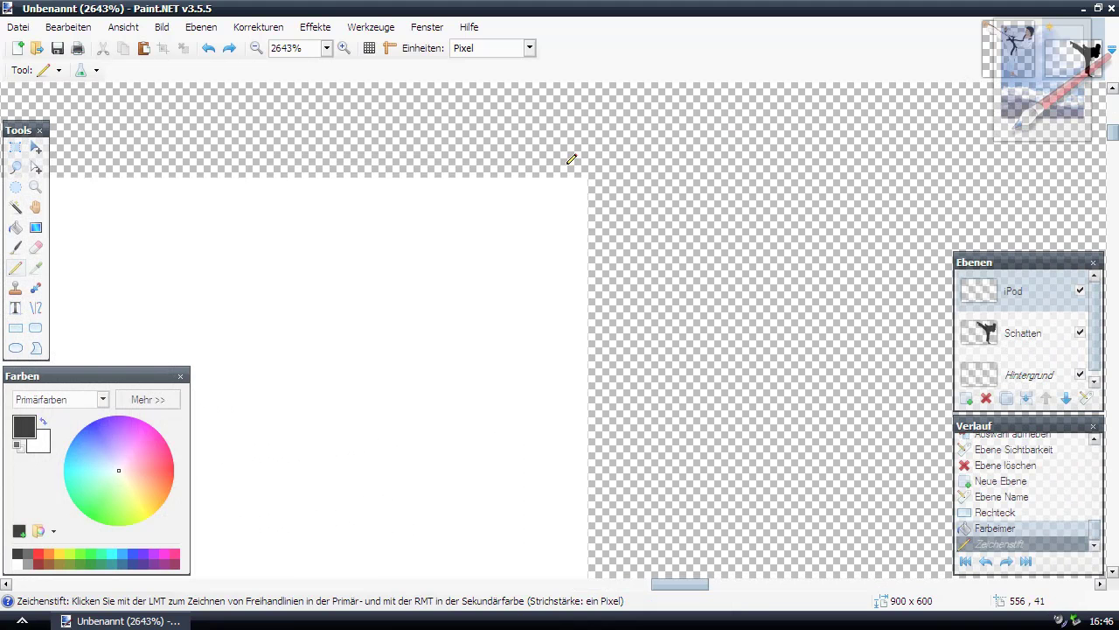
right_click(571, 162)
right_click(598, 181)
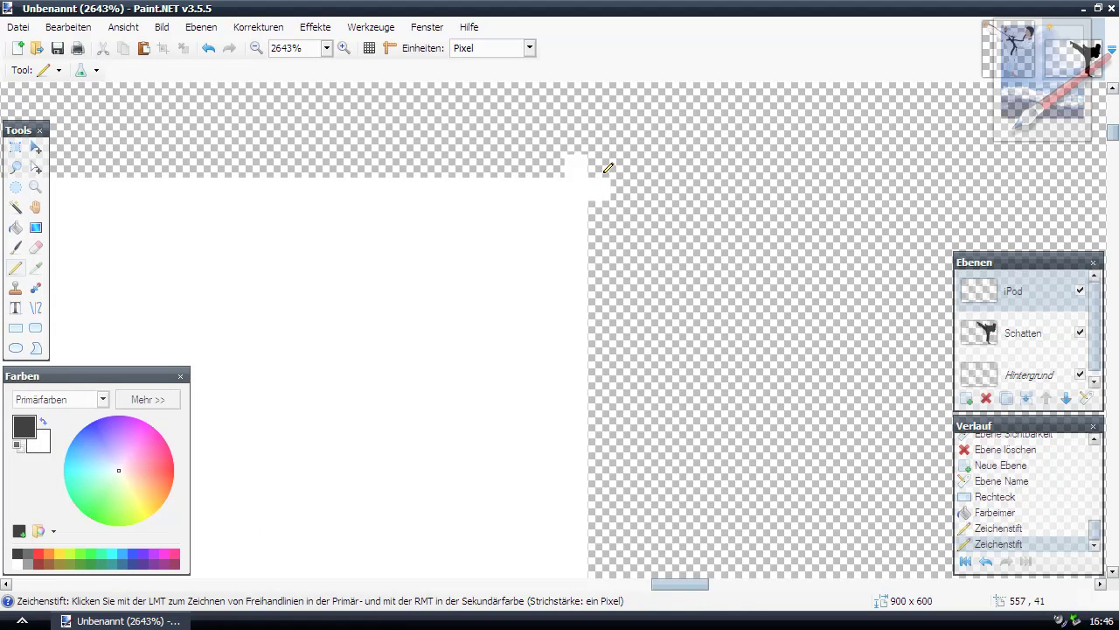
Step: Draw single white pixels just beside and below the lower-right corner of the white rectangle
scroll(595, 177, "down", 3)
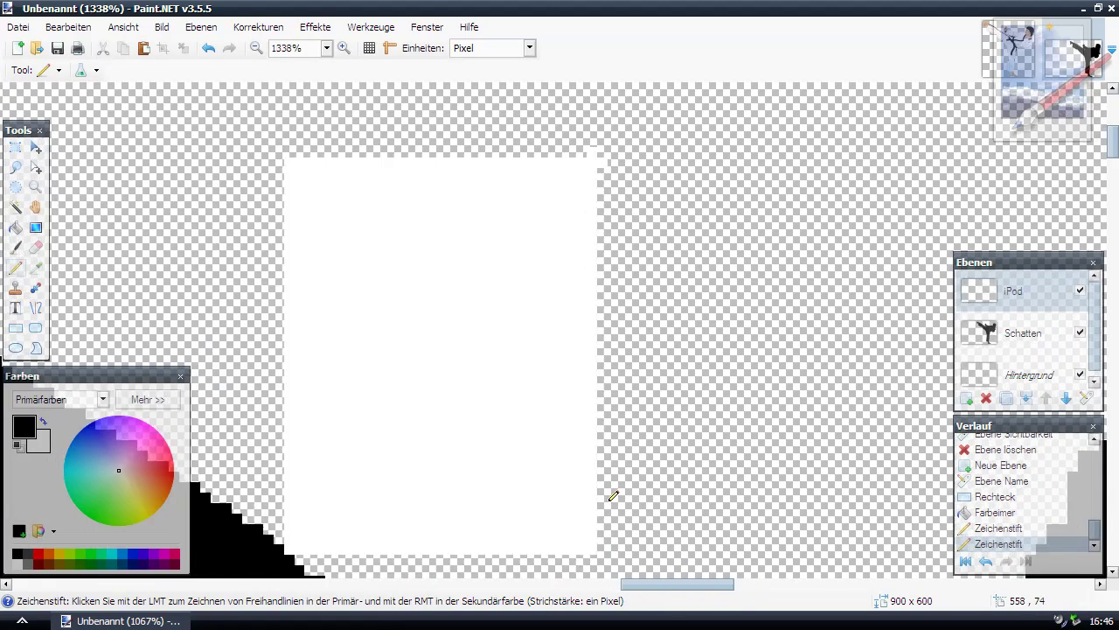
scroll(610, 493, "up", 3)
right_click(574, 551)
right_click(562, 565)
Step: Draw single white pixels just outside the upper-left and lower-left corners of the white rectangle
scroll(482, 425, "down", 5)
scroll(312, 214, "up", 3)
scroll(312, 214, "up", 2)
right_click(342, 222)
right_click(323, 242)
scroll(342, 197, "down", 3)
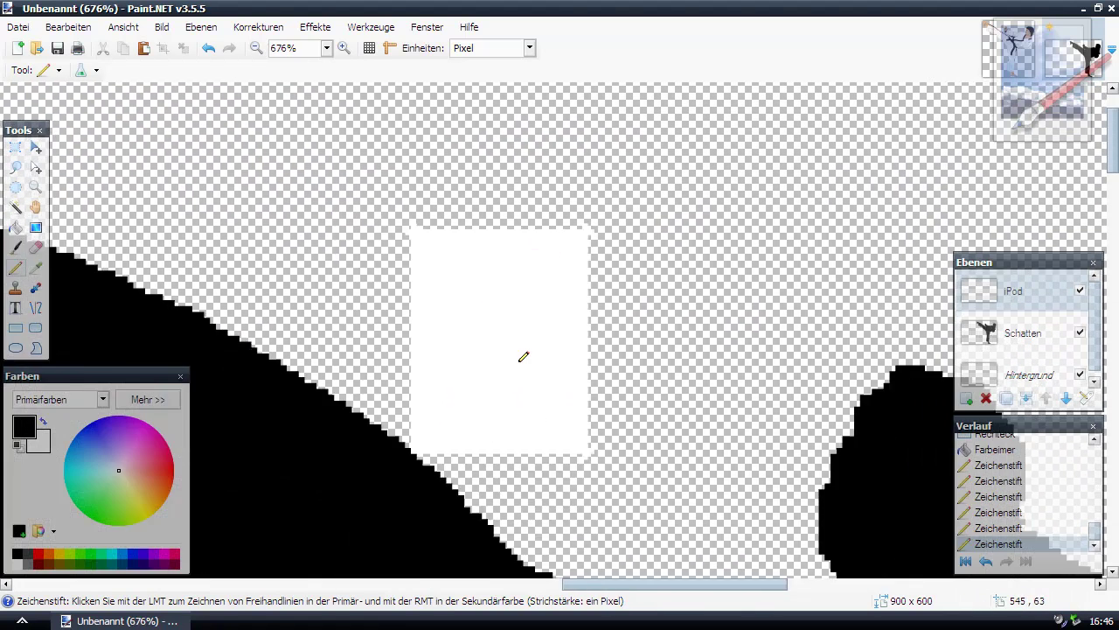
scroll(420, 474, "up", 4)
right_click(356, 390)
right_click(365, 380)
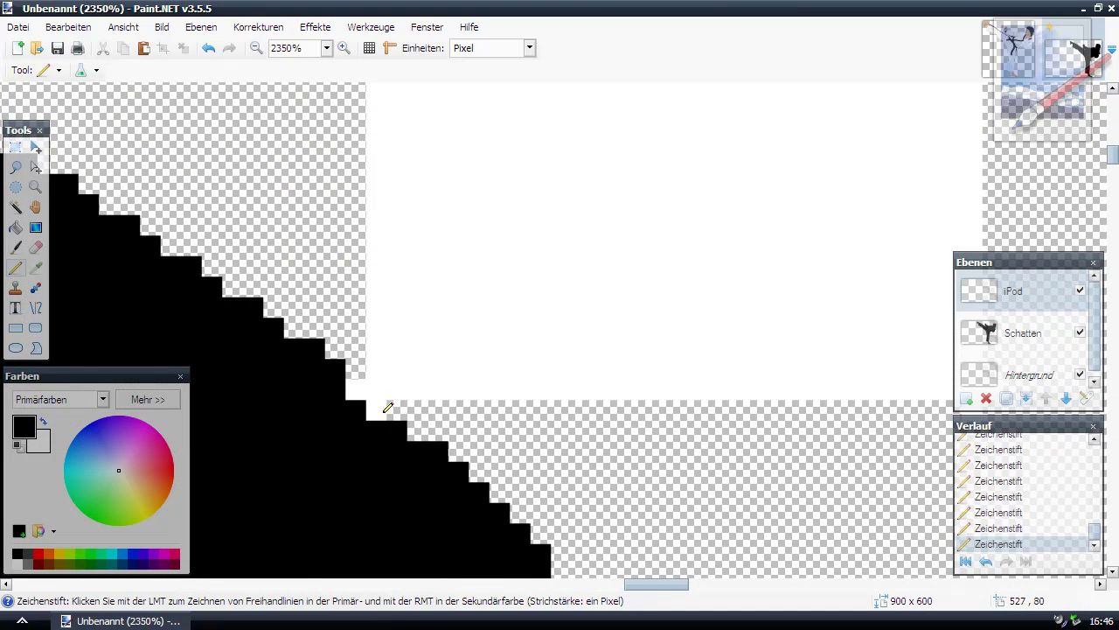
Step: Draw a white line with the Line/Curve tool at brush width 1 along the bottom edge, between the added corner pixels
left_click(35, 307)
left_click(141, 70)
left_click(140, 70)
left_click(141, 70)
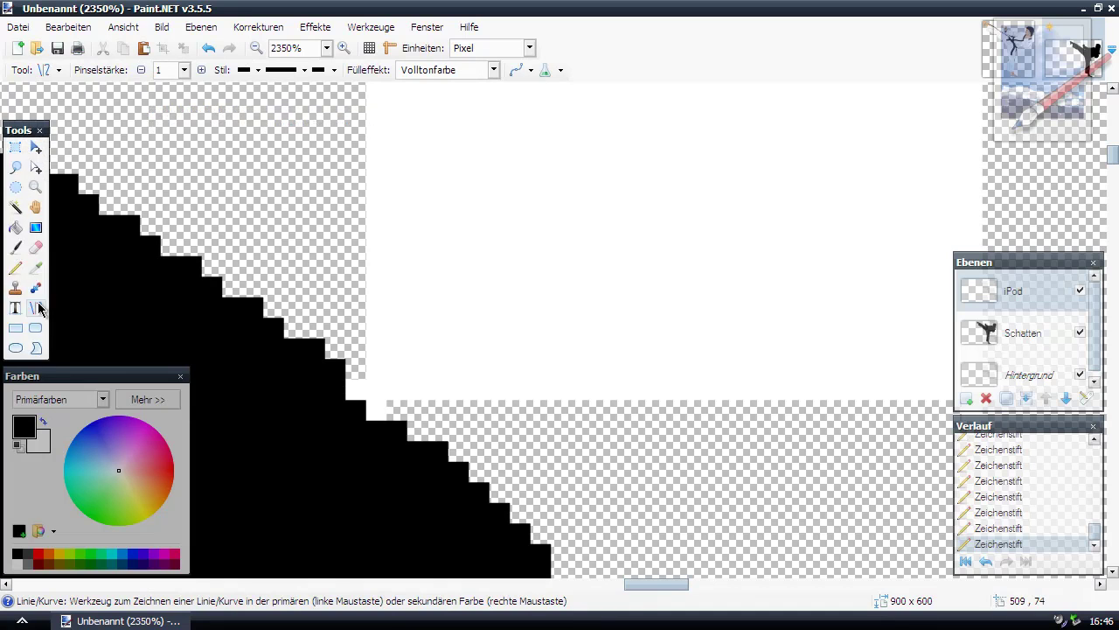
left_click_drag(398, 411, 826, 395)
scroll(825, 550, "down", 3)
scroll(879, 317, "up", 3)
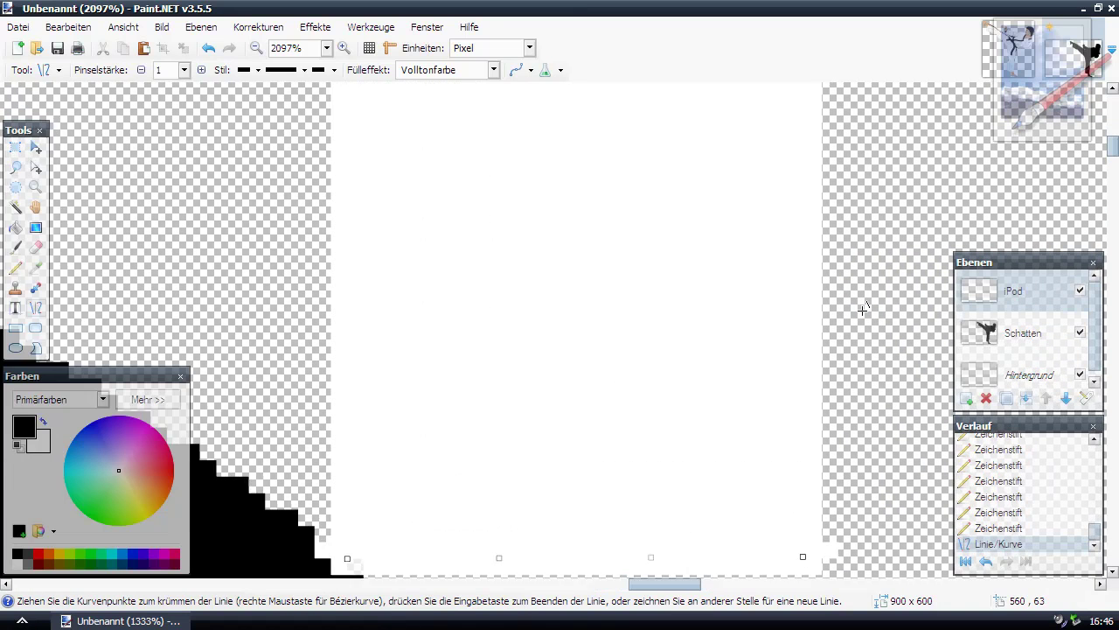
Step: Draw 1-pixel white lines without antialiasing along the right, top and left edges of the rectangle, between the corner pixels
scroll(735, 456, "down", 1)
mouse_move(722, 456)
left_mouse_down()
mouse_move(725, 140)
mouse_move(749, 395)
mouse_move(721, 513)
mouse_move(663, 497)
mouse_move(333, 494)
left_mouse_up()
scroll(517, 394, "up", 4)
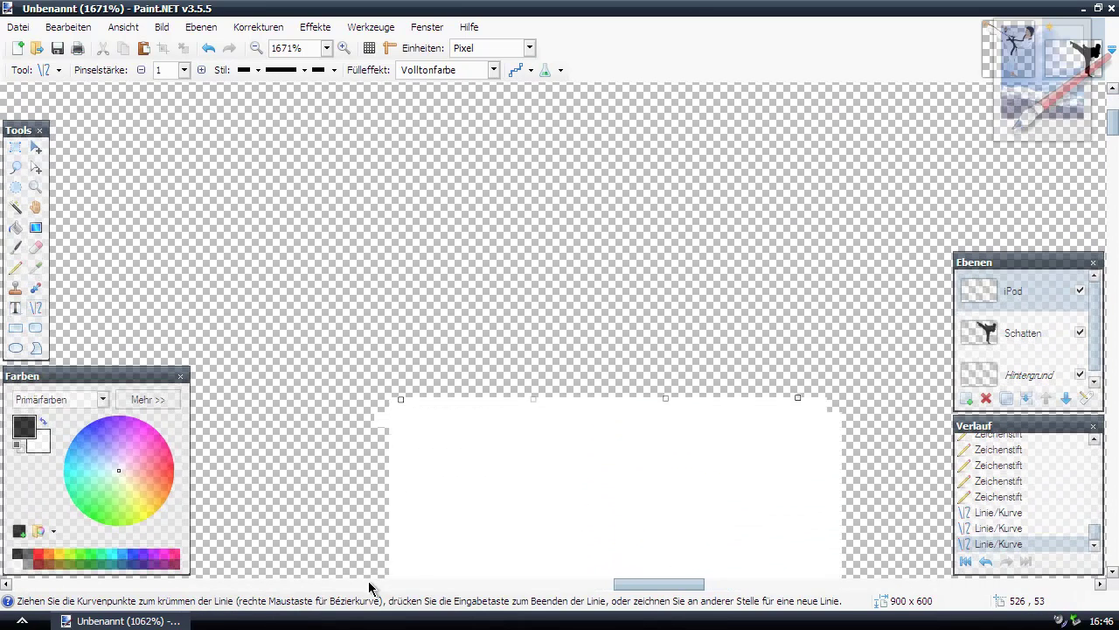
scroll(391, 324, "down", 5)
left_click_drag(392, 306, 378, 430)
scroll(393, 440, "down", 3)
scroll(389, 343, "up", 2)
scroll(379, 430, "down", 8)
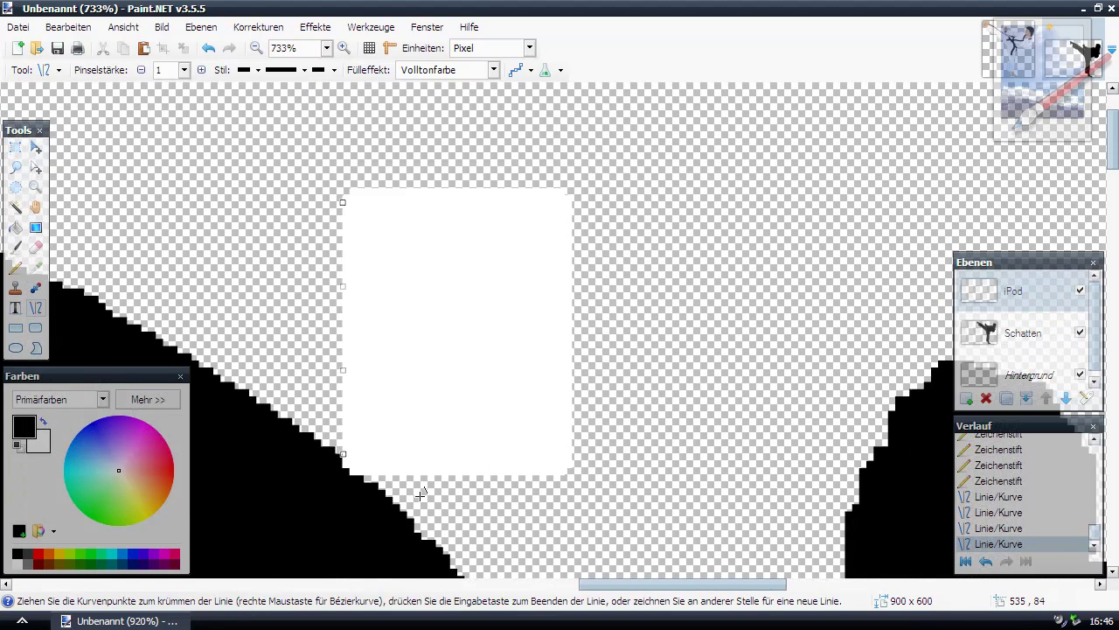
Step: On the iPod layer, draw a gray rectangle of about 25 x 15 pixels in the upper part of the white iPod and fill it gray
left_click(1046, 338)
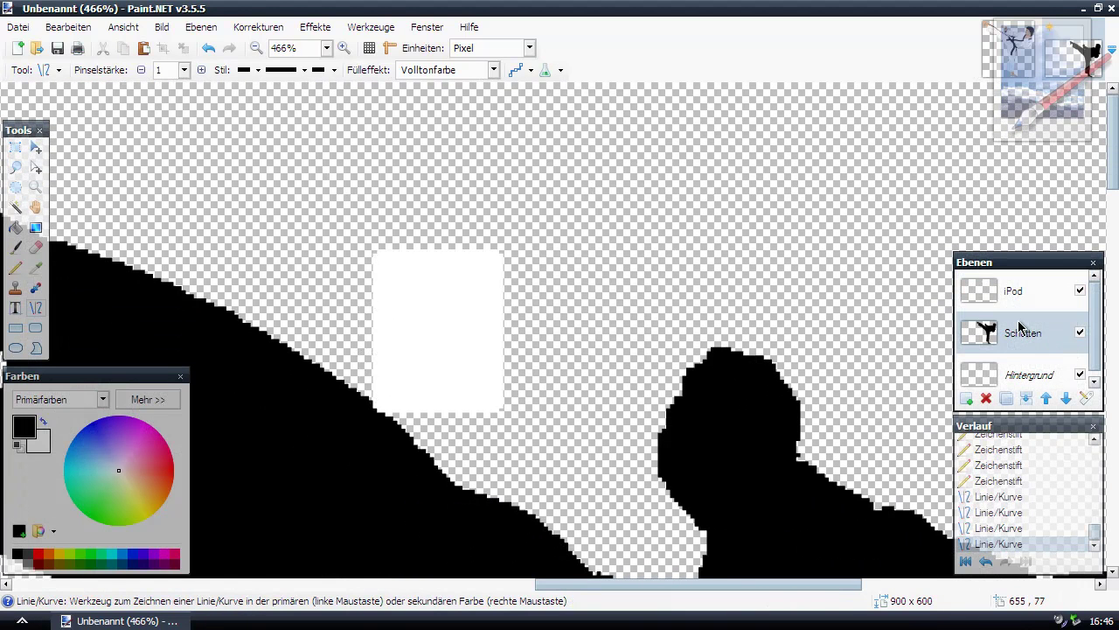
left_click(1015, 293)
left_click(15, 328)
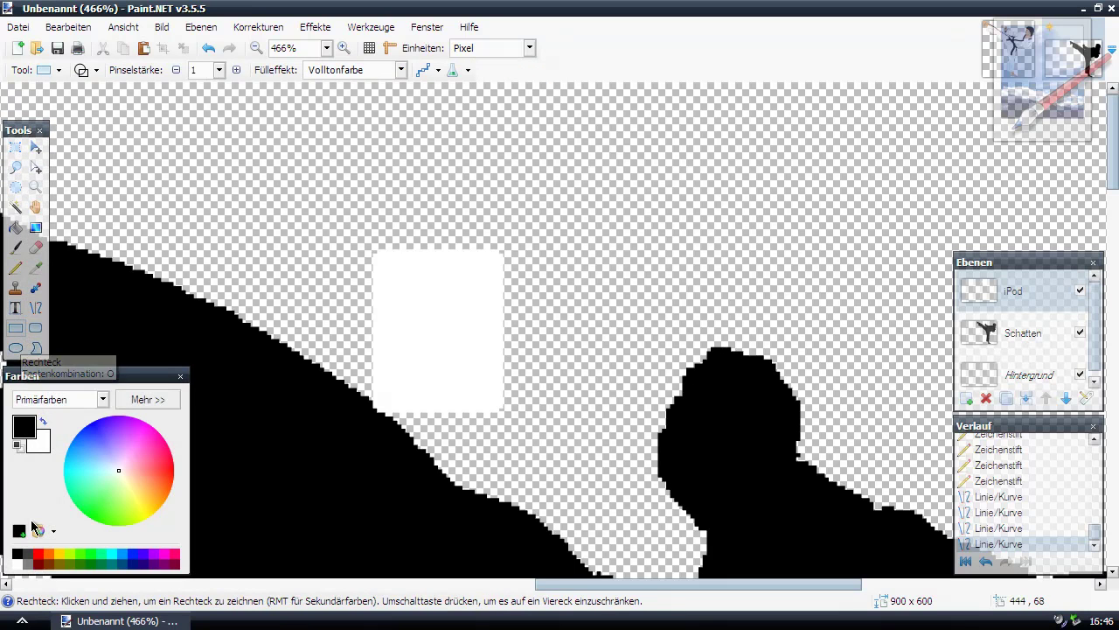
left_click(27, 564)
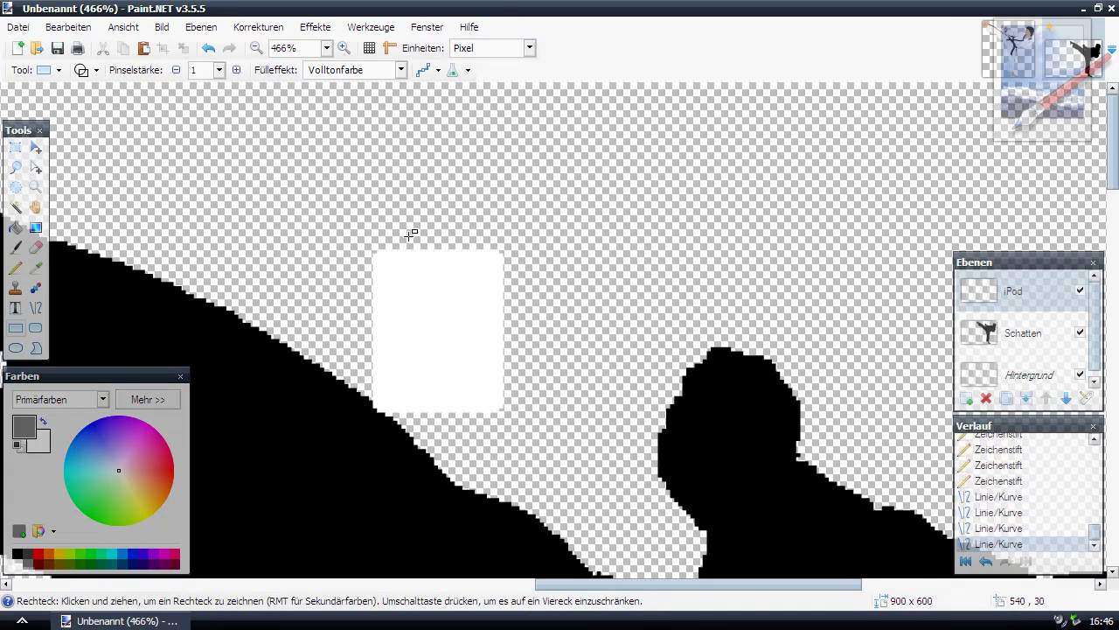
scroll(482, 223, "up", 3)
mouse_move(443, 198)
left_mouse_down()
mouse_move(627, 322)
mouse_move(655, 323)
left_mouse_up()
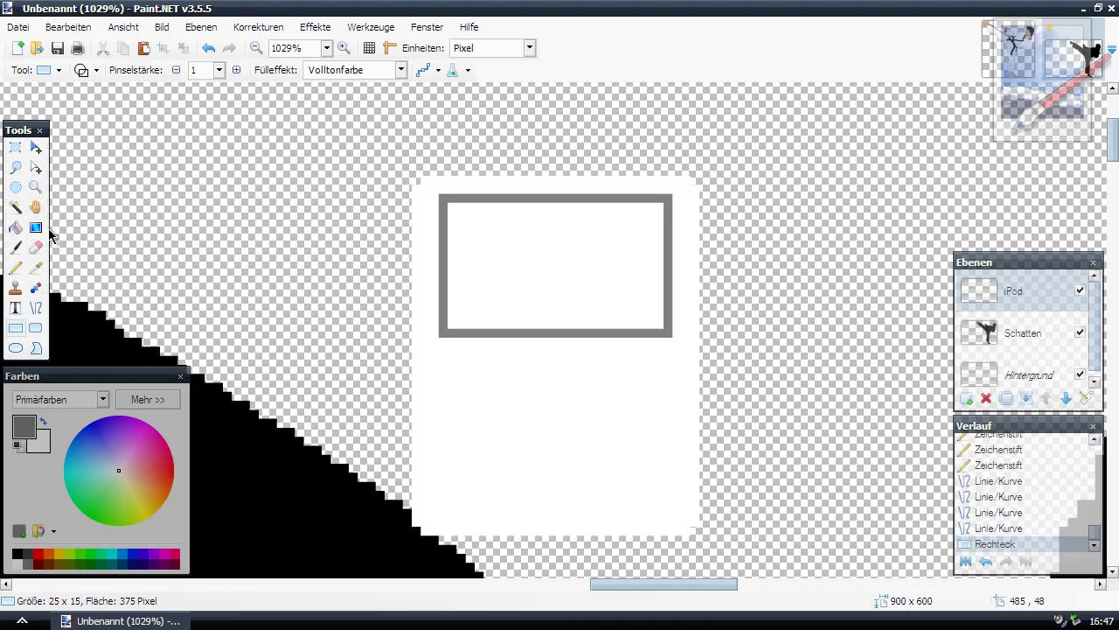
left_click(15, 227)
left_click(511, 290)
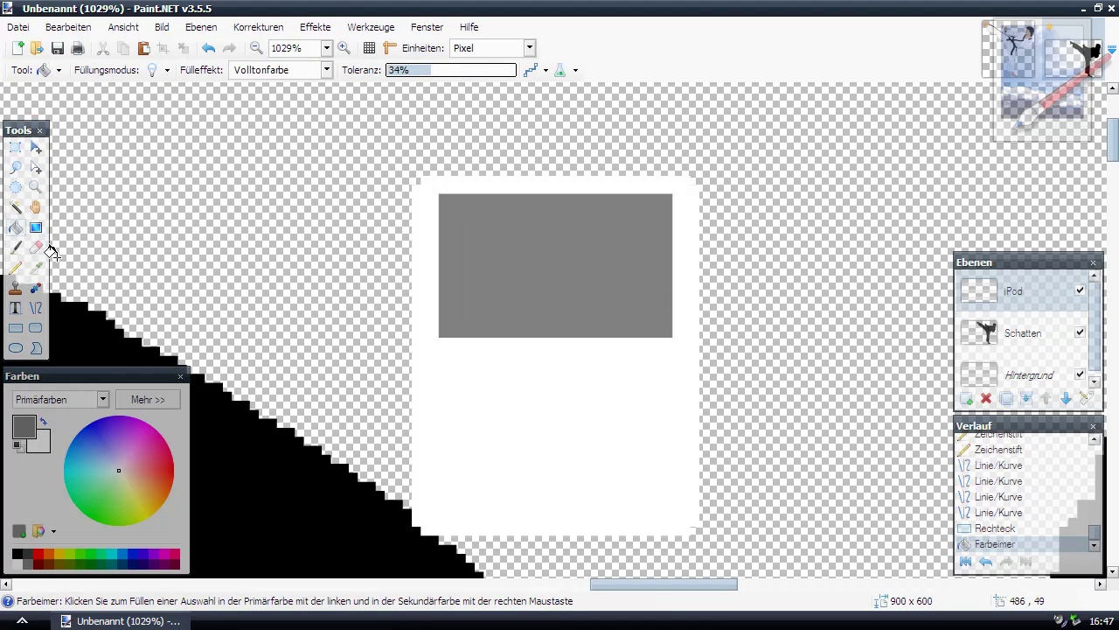